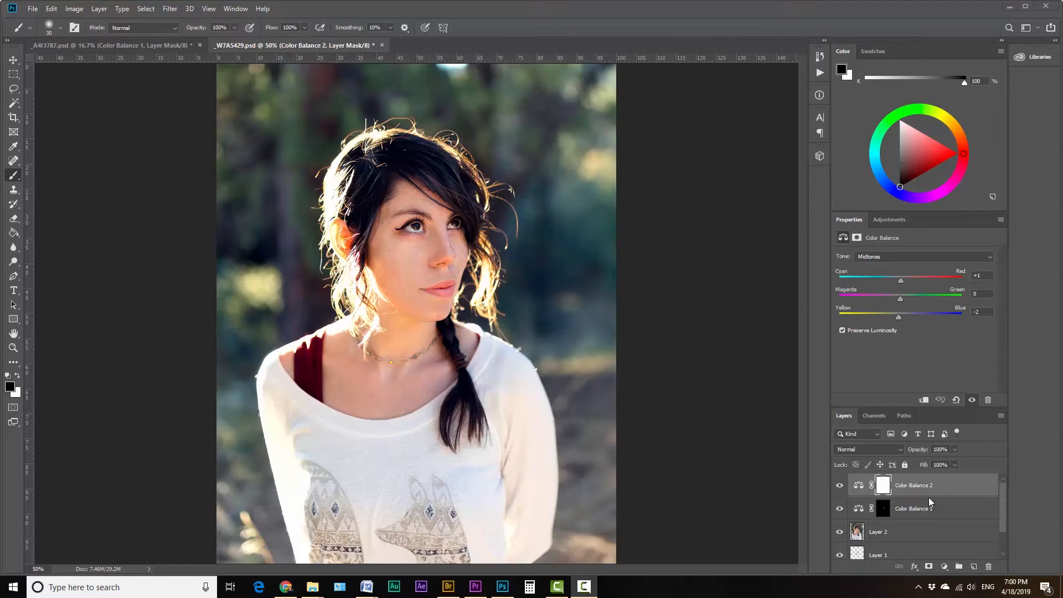
Add a layer named dodge above Color Balance 2 in Overlay mode, filled with the Overlay-neutral 50% gray.
left_click(940, 493)
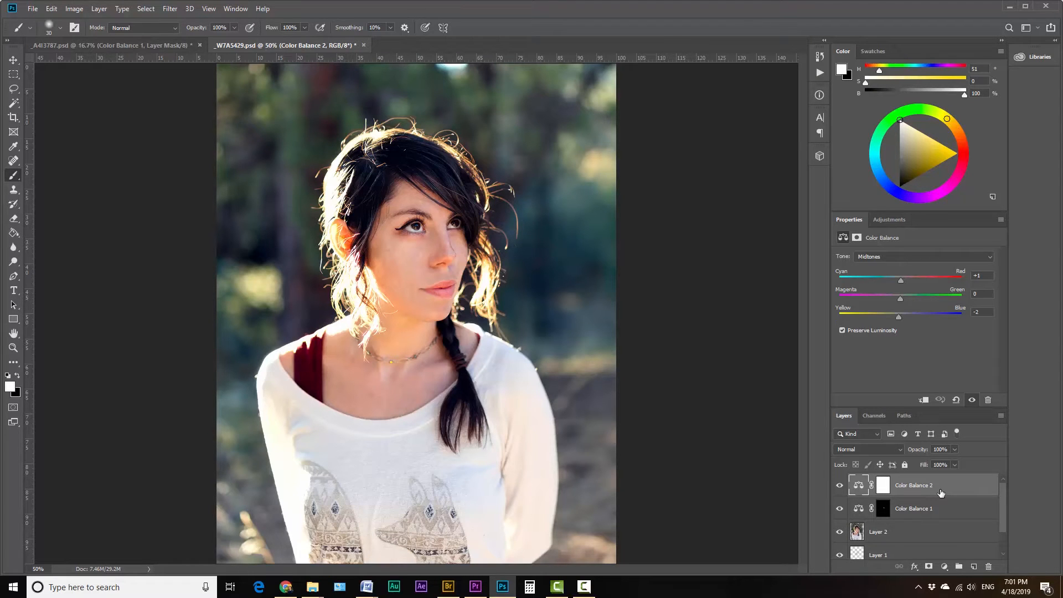
key("ctrl+shift+n")
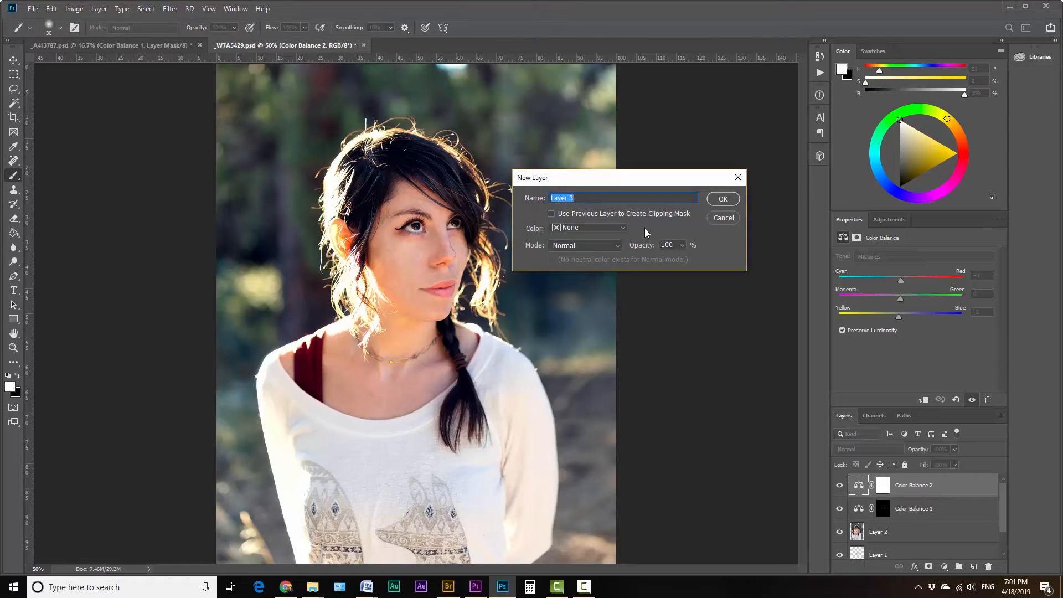
type("dodge")
left_click(621, 244)
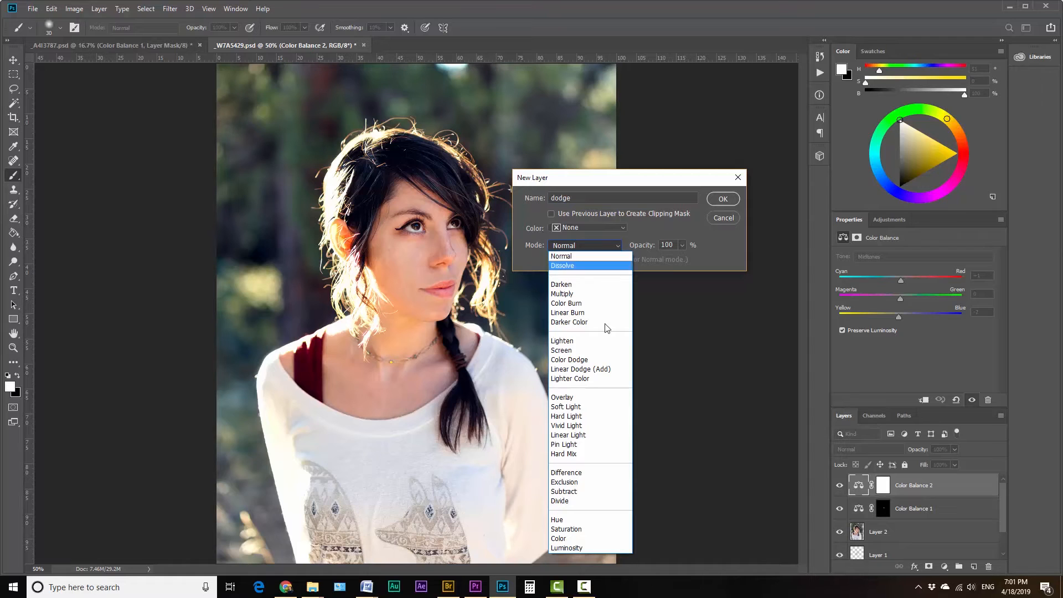
left_click(563, 401)
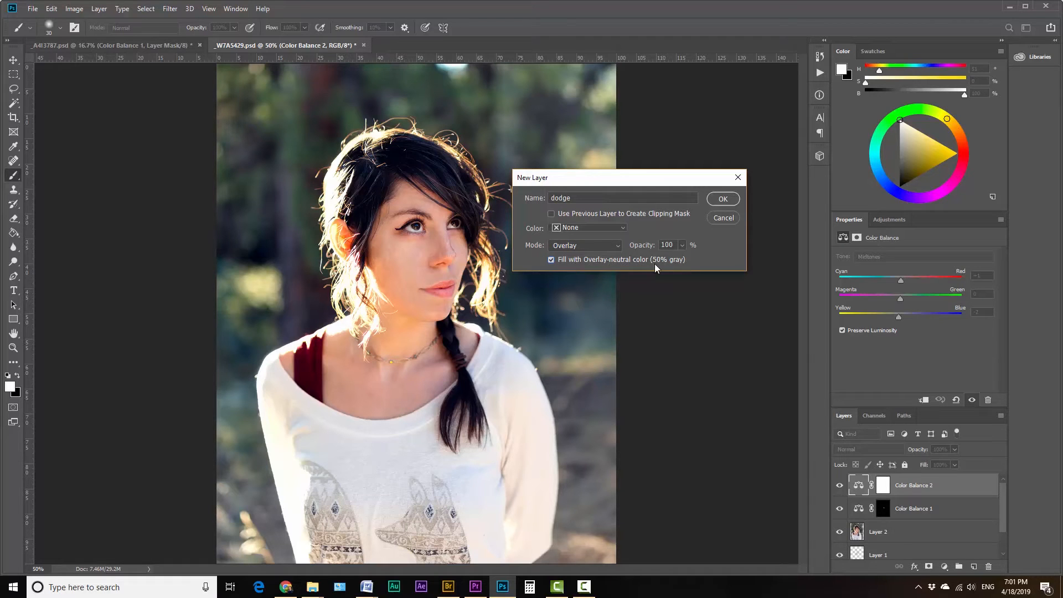
left_click(593, 245)
left_click(570, 394)
left_click(725, 198)
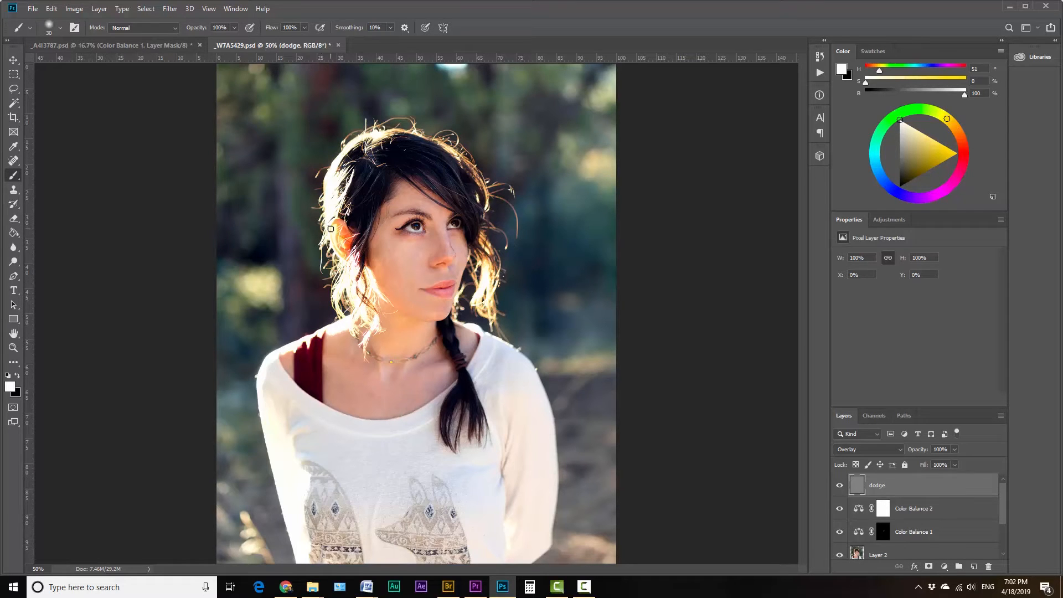
Lighten the cheek highlight and the bridge of the nose on the dodge layer with a Dodge tool brush of about 50 px.
left_click(19, 268)
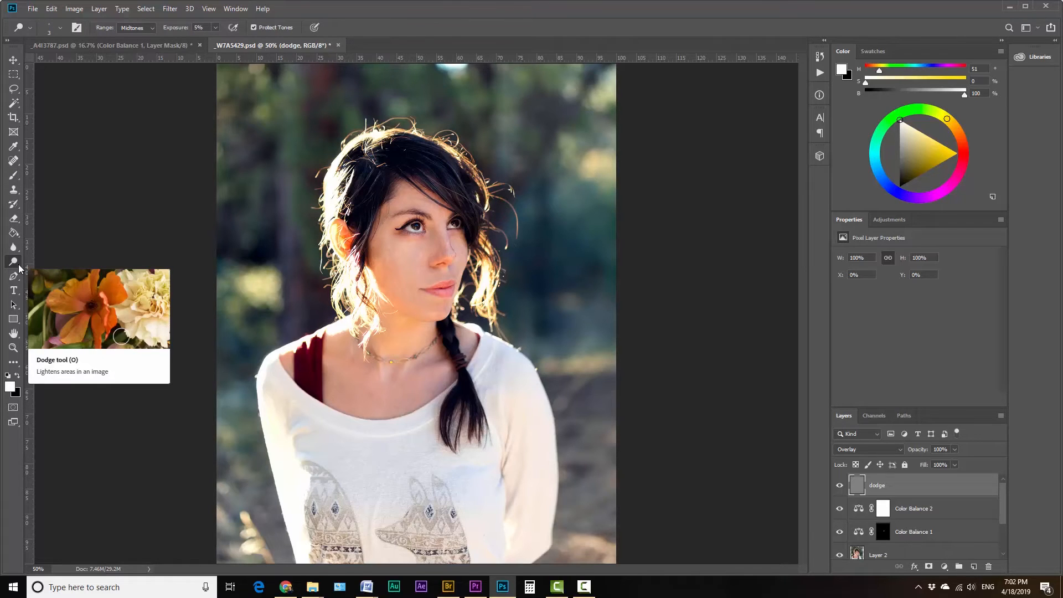
right_click(20, 268)
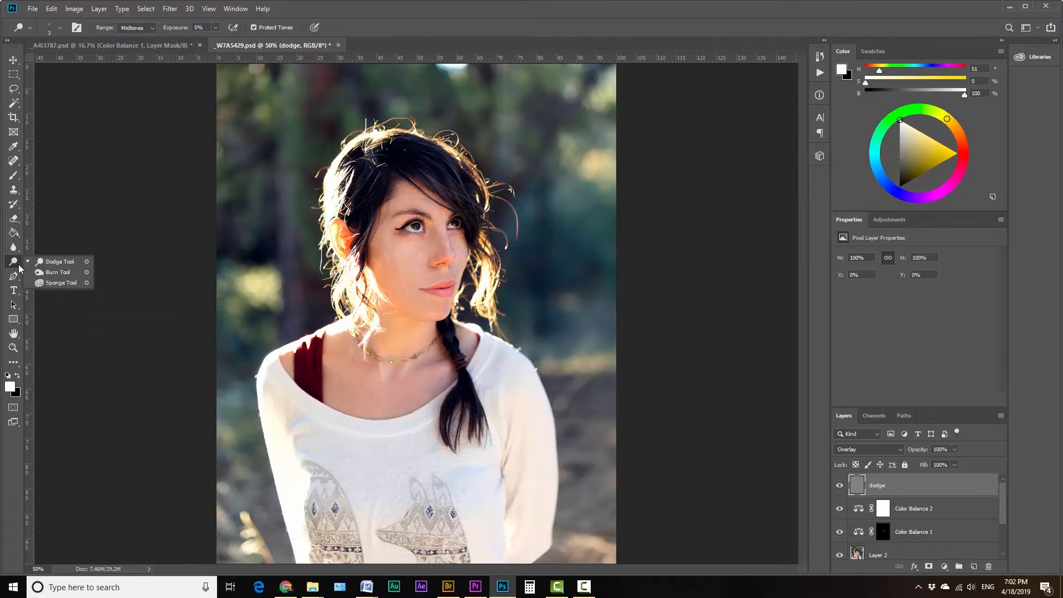
left_click(68, 261)
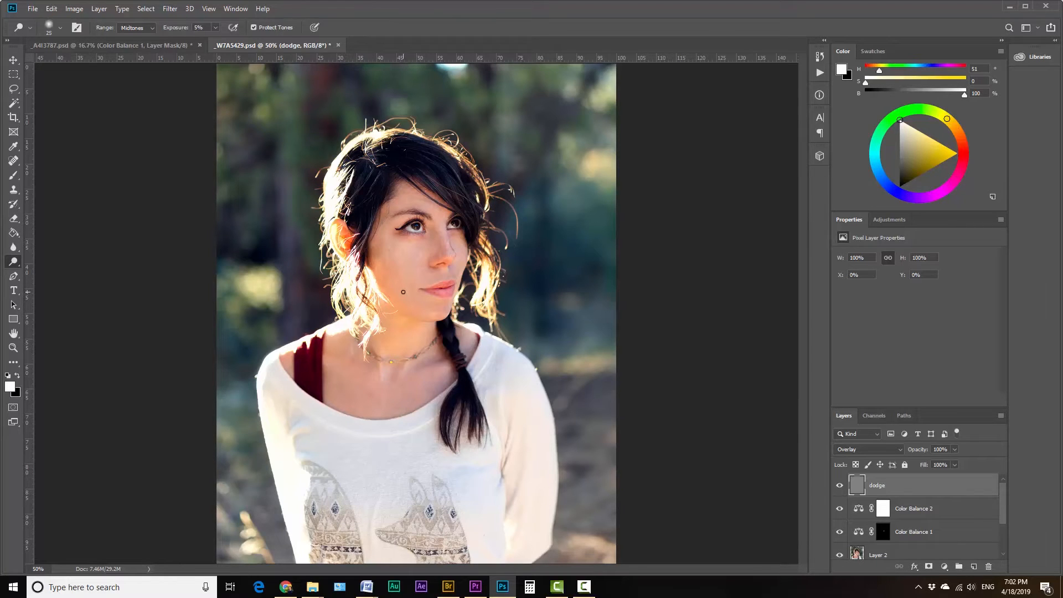
key("bracketright")
key("ctrl+plus")
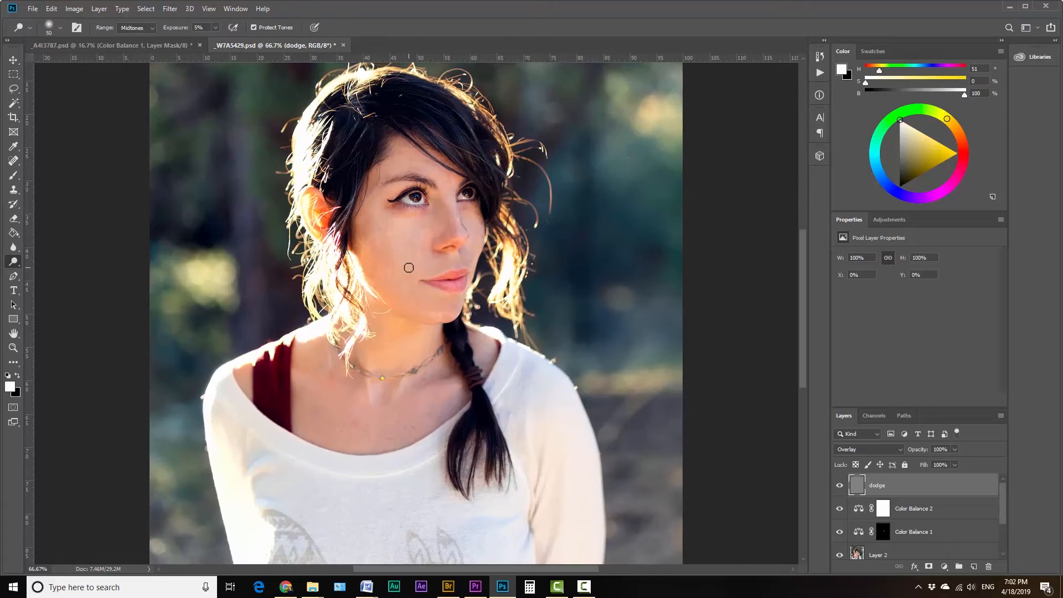
key("ctrl+plus")
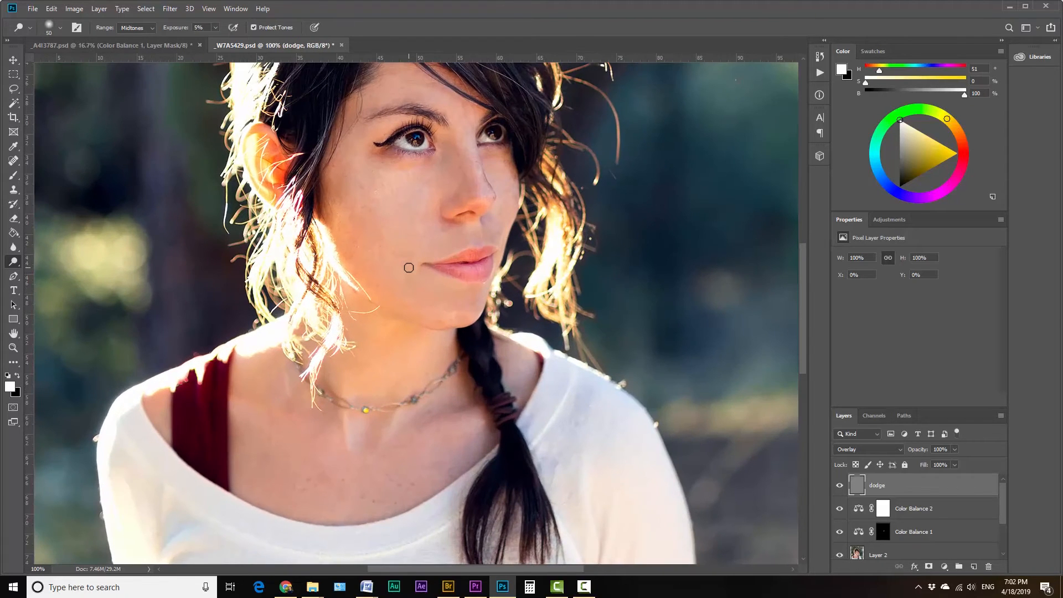
left_click_drag(400, 222, 416, 368)
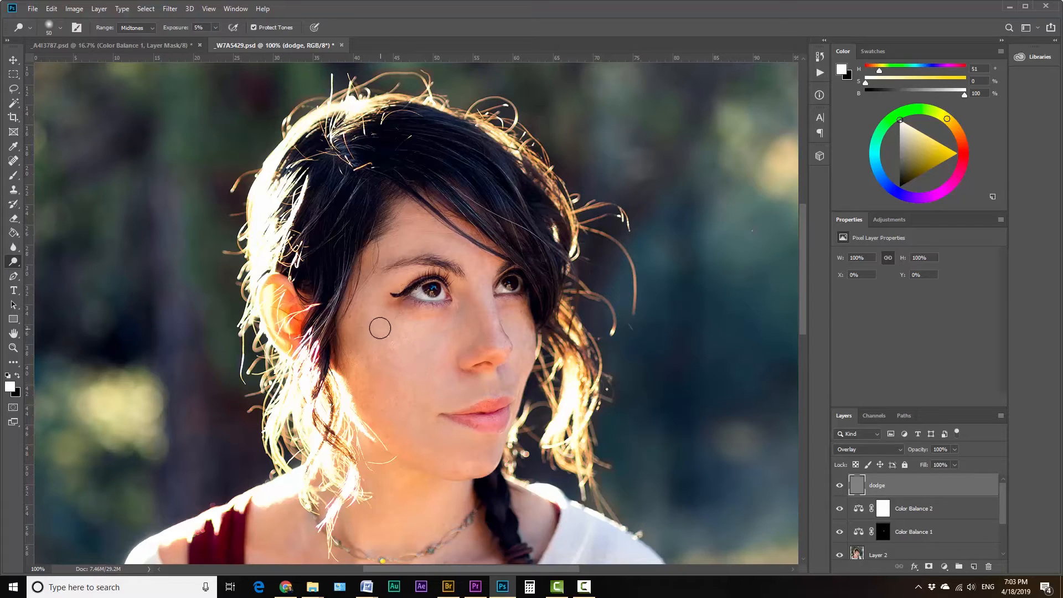
left_click(60, 28)
left_click(62, 86)
left_click(61, 29)
key("bracketright")
key("bracketleft")
mouse_move(395, 345)
left_mouse_down()
mouse_move(422, 345)
mouse_move(388, 342)
mouse_move(418, 346)
mouse_move(398, 351)
mouse_move(362, 325)
mouse_move(412, 321)
mouse_move(487, 345)
mouse_move(453, 356)
mouse_move(359, 349)
mouse_move(455, 342)
mouse_move(411, 350)
mouse_move(369, 342)
mouse_move(418, 342)
mouse_move(375, 331)
mouse_move(410, 342)
mouse_move(406, 415)
mouse_move(391, 409)
mouse_move(406, 403)
mouse_move(416, 427)
mouse_move(465, 451)
mouse_move(384, 455)
mouse_move(487, 456)
mouse_move(404, 413)
mouse_move(415, 415)
mouse_move(438, 372)
mouse_move(451, 304)
mouse_move(479, 280)
mouse_move(489, 321)
left_mouse_up()
Reduce the Dodge brush to below 20 px and lighten the white of the eye nearer the camera.
key("bracketleft")
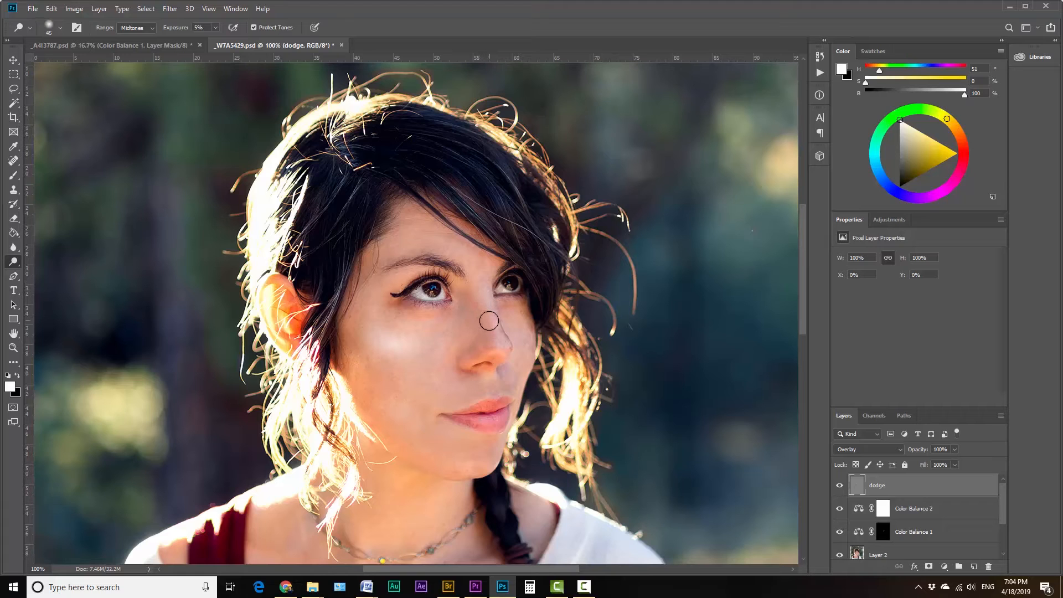
key("bracketleft")
key("bracketleft")
key("bracketleft")
key("bracketleft")
key("bracketleft")
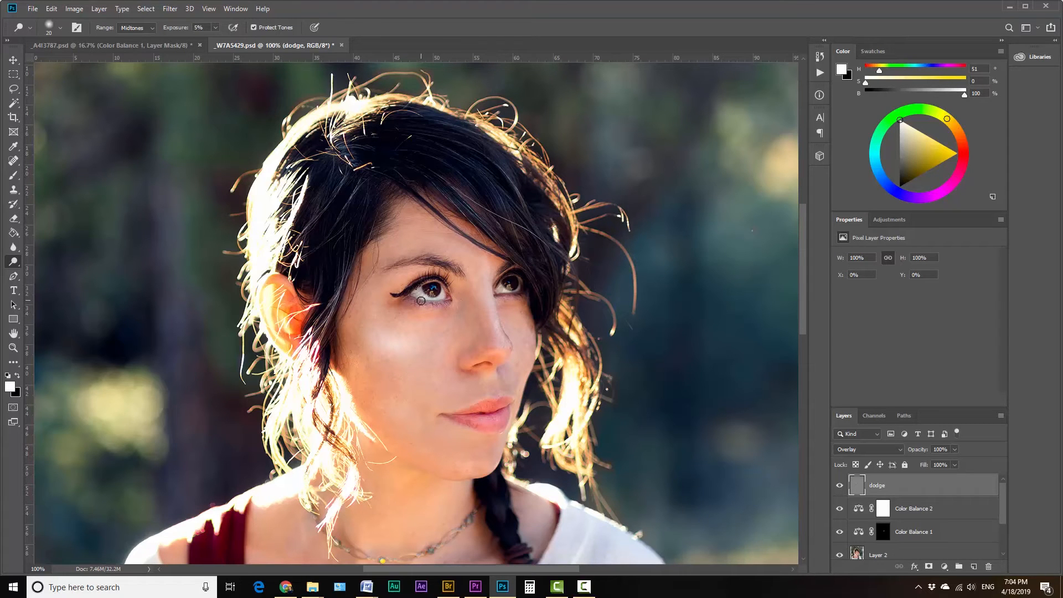
scroll(421, 300, "up", 3)
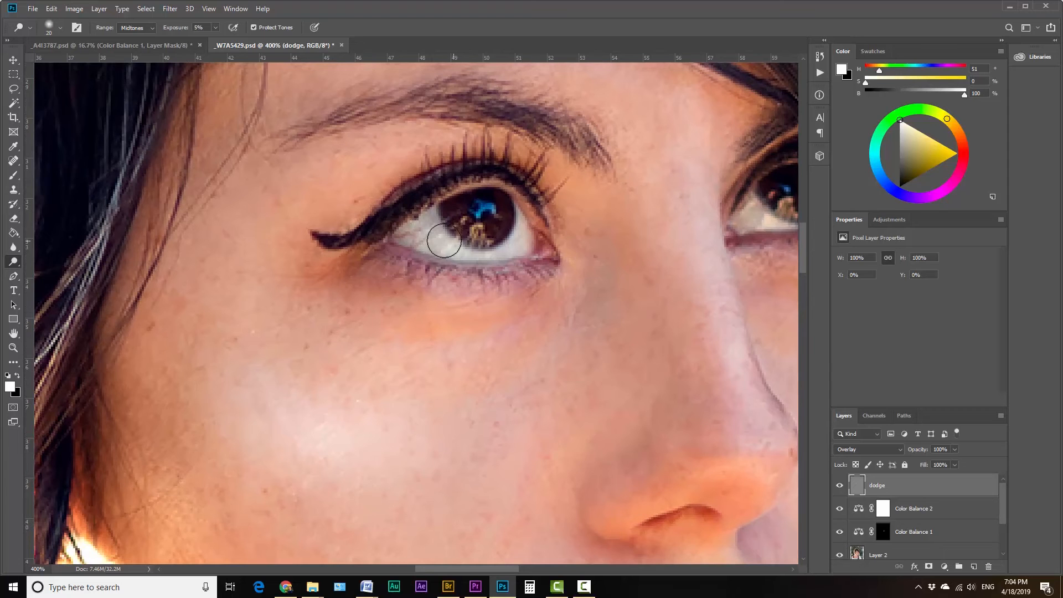
key("bracketleft")
mouse_move(425, 224)
left_mouse_down()
mouse_move(431, 216)
mouse_move(393, 235)
mouse_move(423, 230)
mouse_move(418, 242)
mouse_move(459, 255)
left_mouse_up()
Lighten the blue catchlight in the near eye's iris with a Dodge brush of about 5 px.
key("bracketleft")
key("bracketleft")
key("bracketleft")
key("bracketleft")
key("bracketleft")
key("bracketleft")
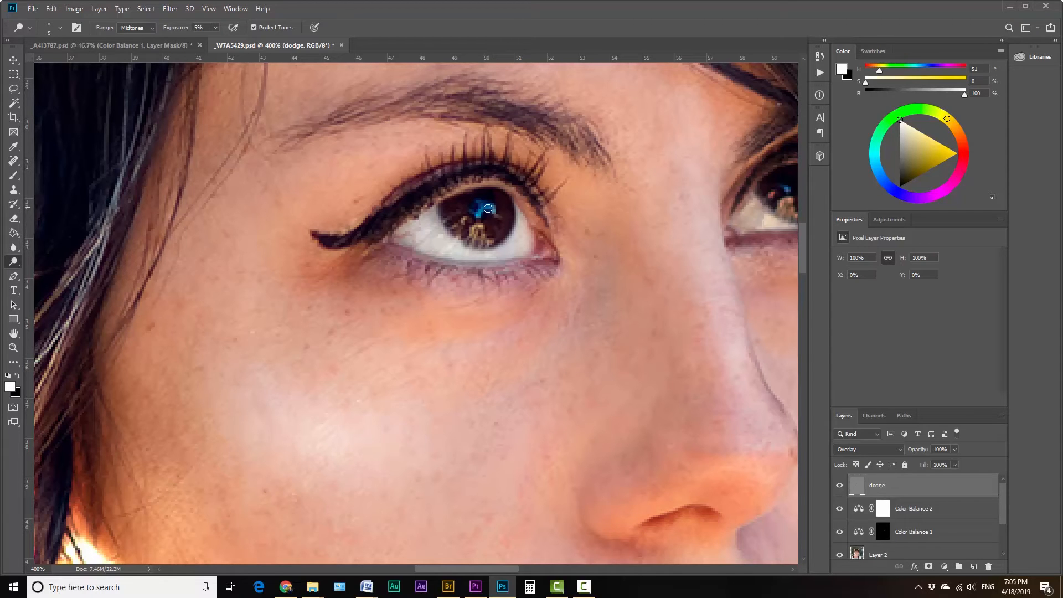
left_click_drag(477, 214, 487, 206)
Lighten the iris reflections and white of the far eye, using a Dodge brush of about 7 px.
key("bracketright")
key("bracketright")
scroll(416, 258, "right", 10)
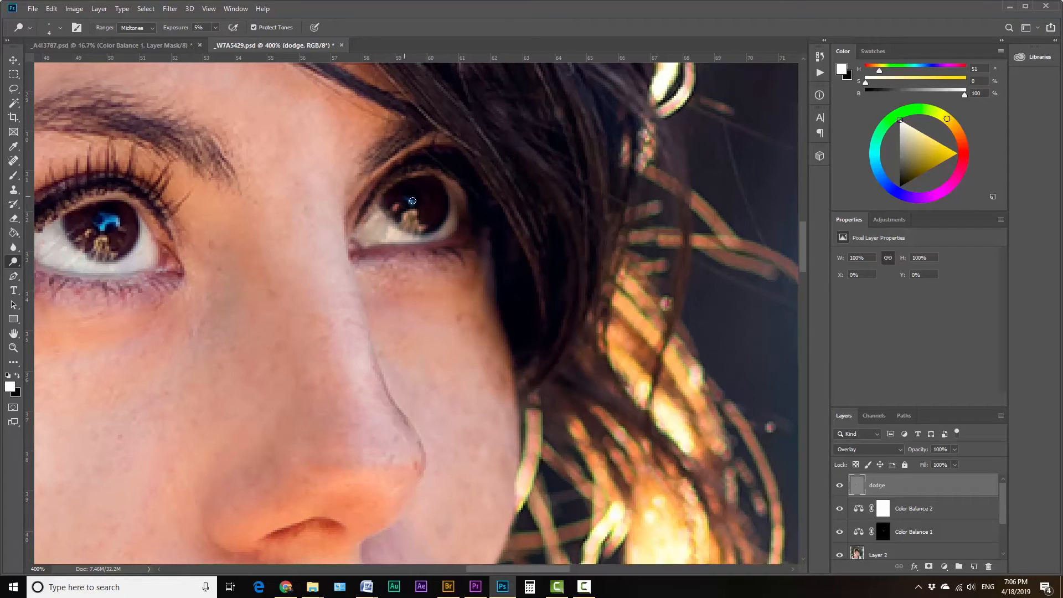
key("]")
key("]")
key("]")
mouse_move(449, 191)
left_mouse_down()
mouse_move(456, 219)
mouse_move(439, 236)
mouse_move(382, 233)
left_mouse_up()
Toggle the dodge layer's visibility to compare the whole portrait before and after dodging.
key("ctrl+0")
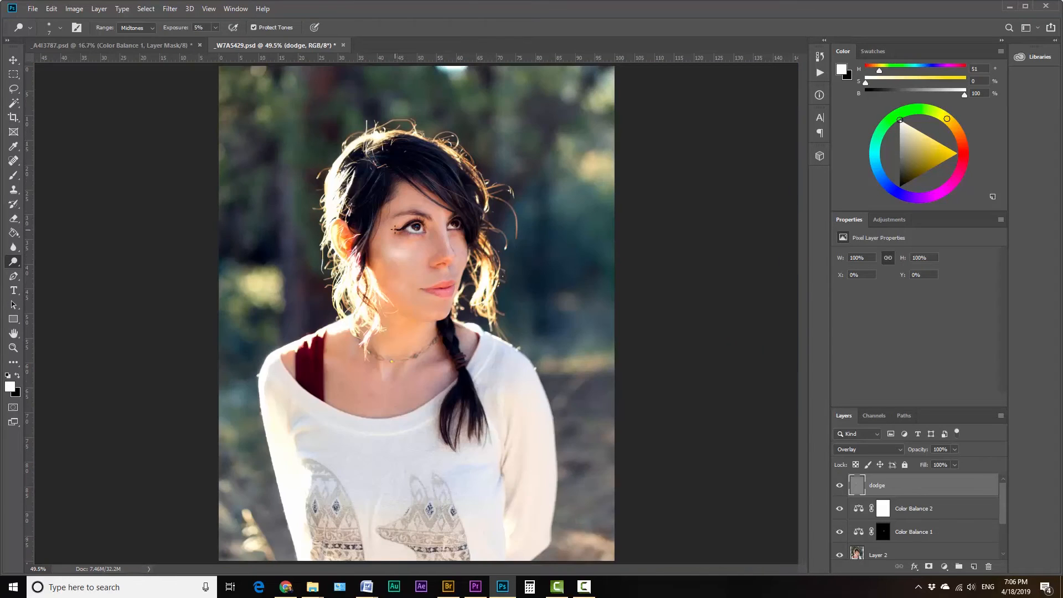
left_click(840, 486)
left_click(839, 487)
left_click(840, 486)
left_click(840, 487)
Lighten the highlights on the lower and upper lips with a small Dodge brush.
key("ctrl+plus")
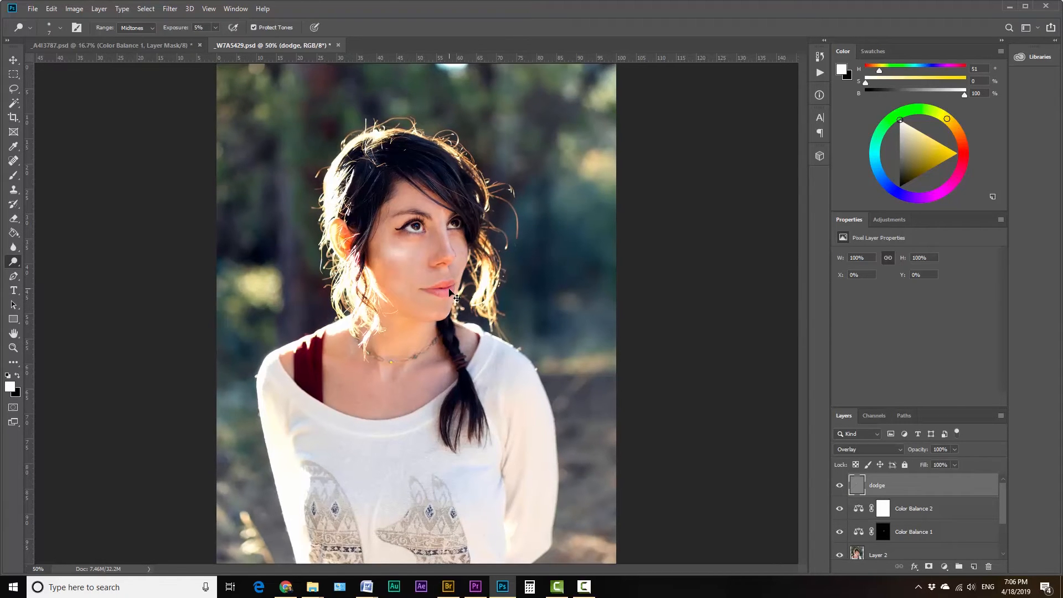
key("ctrl+plus")
key("ctrl+plus")
key("ctrl+plus")
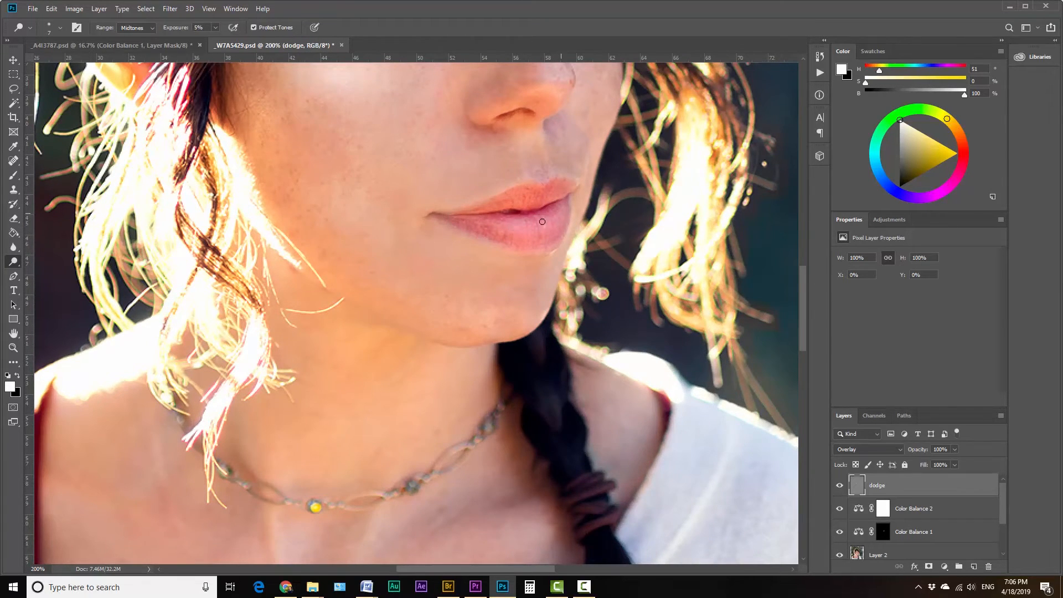
mouse_move(546, 227)
left_mouse_down()
mouse_move(526, 227)
mouse_move(535, 181)
mouse_move(561, 187)
left_mouse_up()
Lighten the base of the neck below the necklace with a 15 px Dodge brush.
key("ctrl+0")
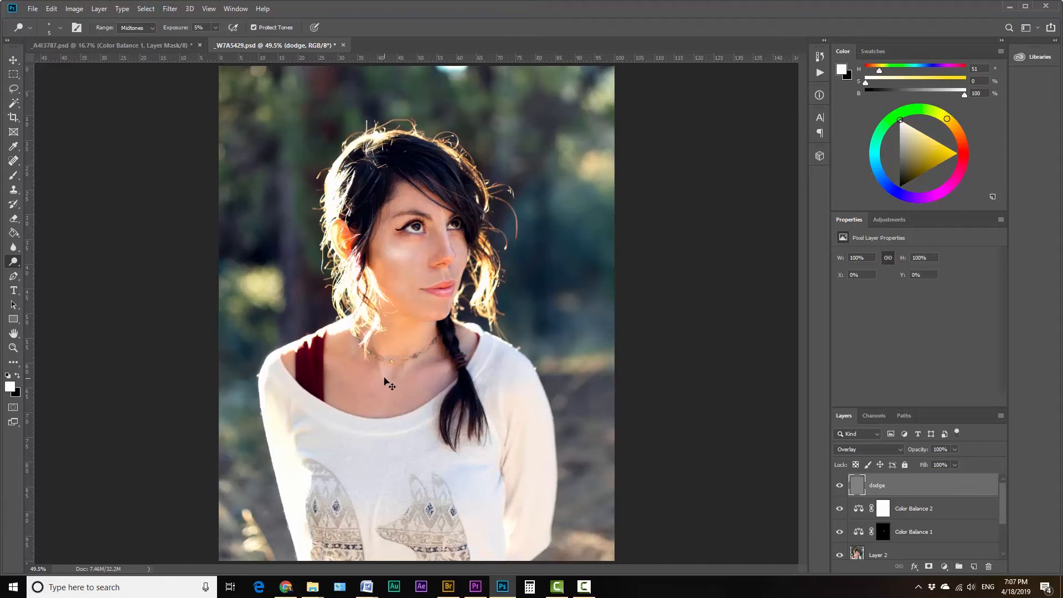
key("ctrl+plus")
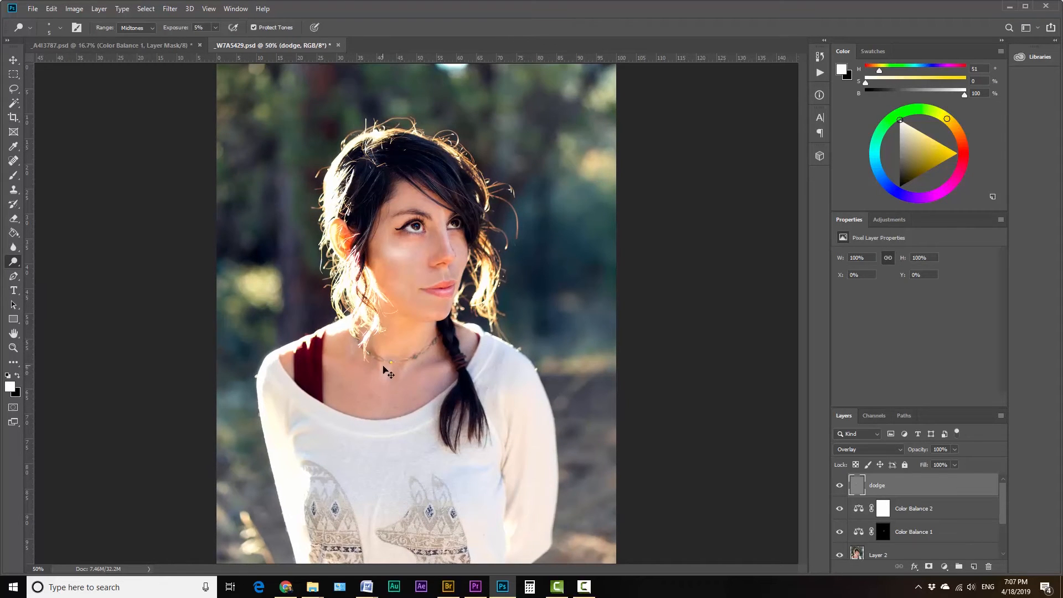
key("ctrl+1")
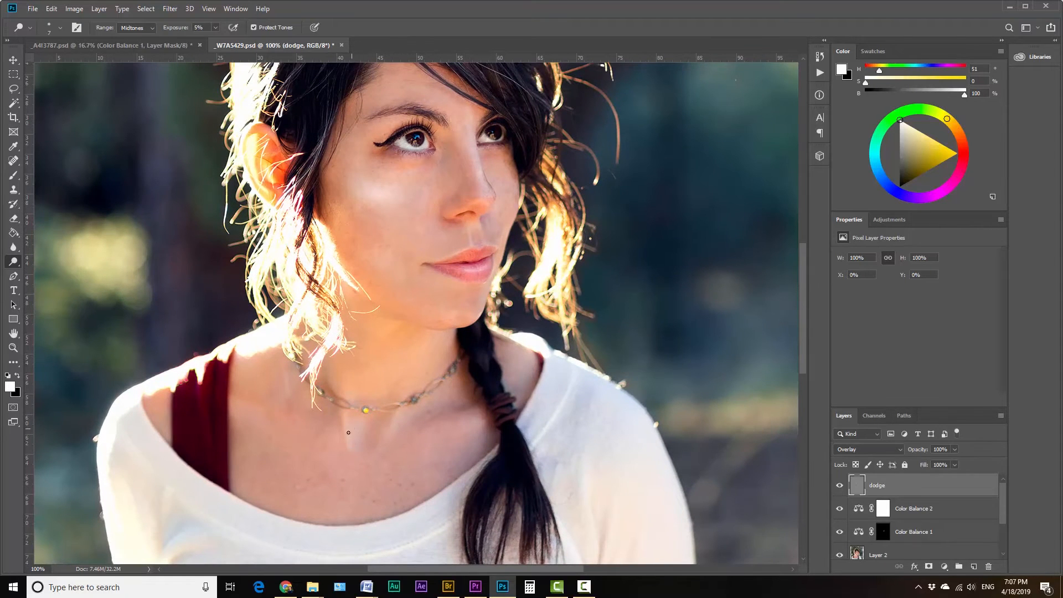
key("bracketright")
mouse_move(351, 446)
left_mouse_down()
mouse_move(348, 415)
mouse_move(386, 437)
mouse_move(289, 430)
mouse_move(429, 439)
left_mouse_up()
Hide and show the dodge layer to check the face and neck highlights on the full portrait.
key("ctrl+0")
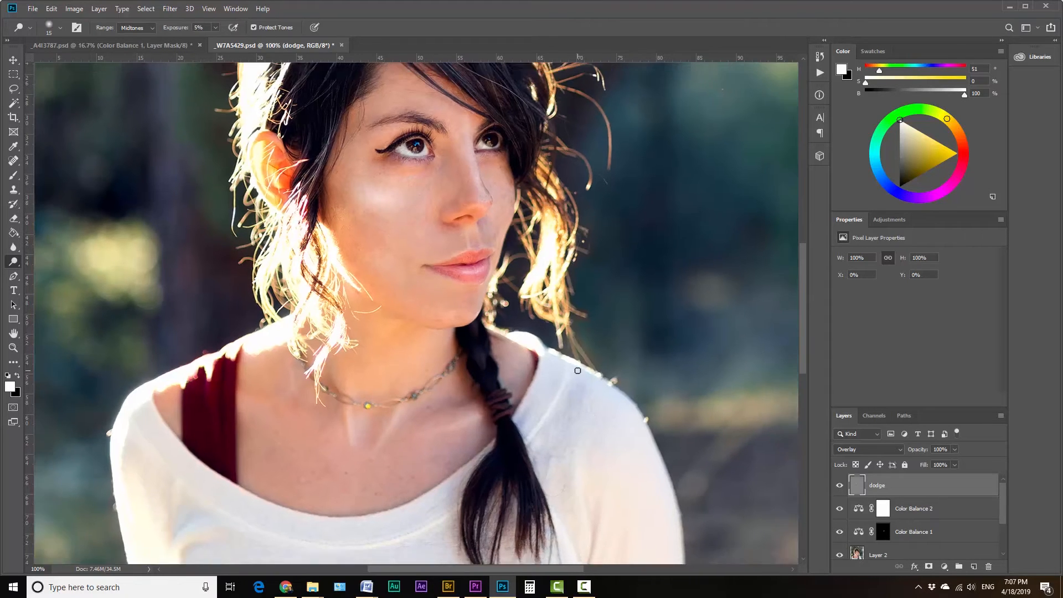
left_click(840, 487)
left_click(840, 487)
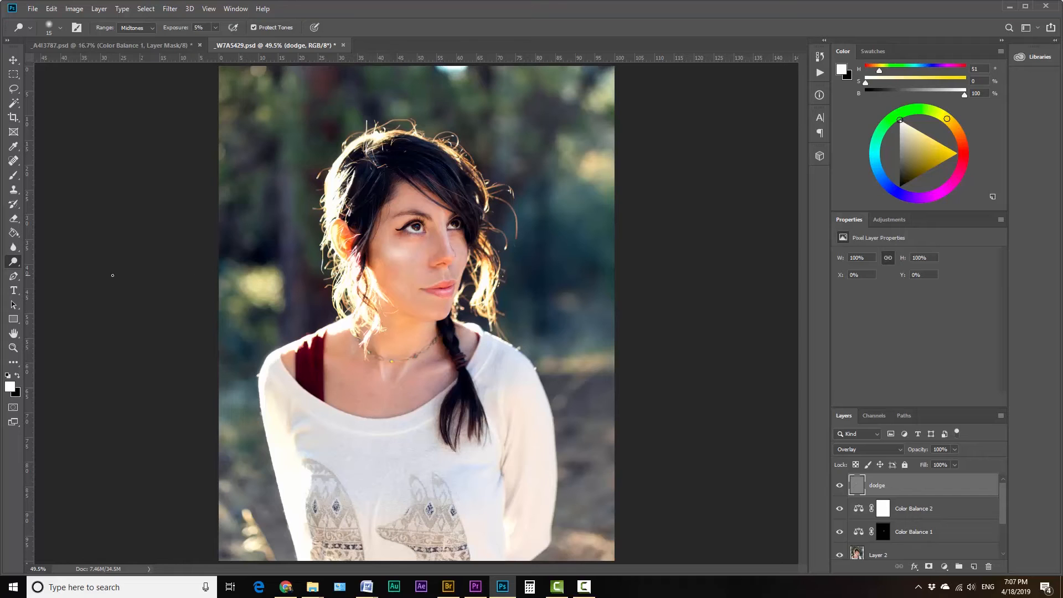
Switch to the Burn tool and toggle the dodge layer once more to compare the portrait.
right_click(16, 266)
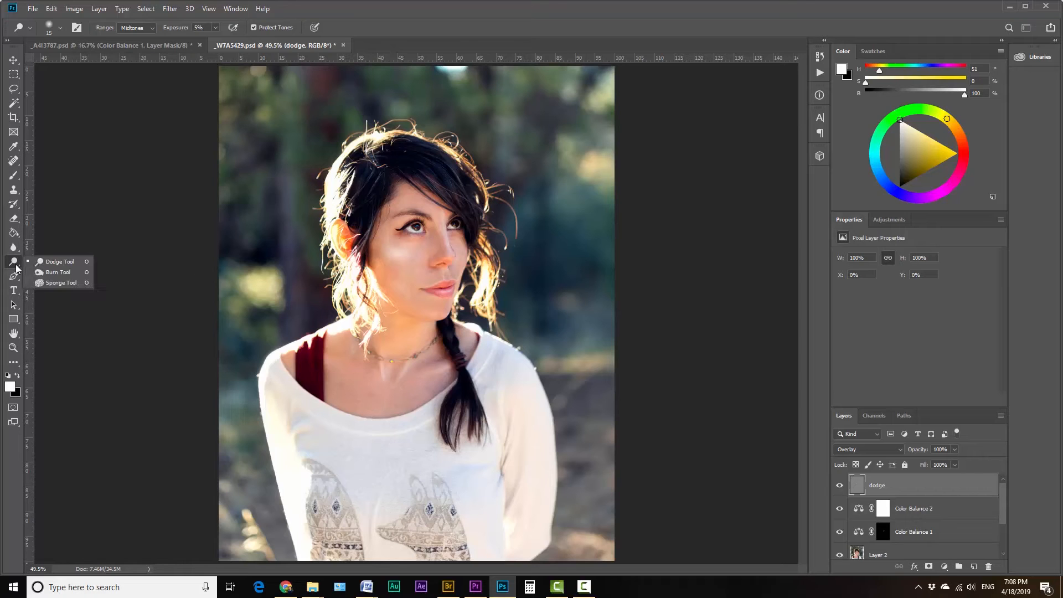
left_click(53, 273)
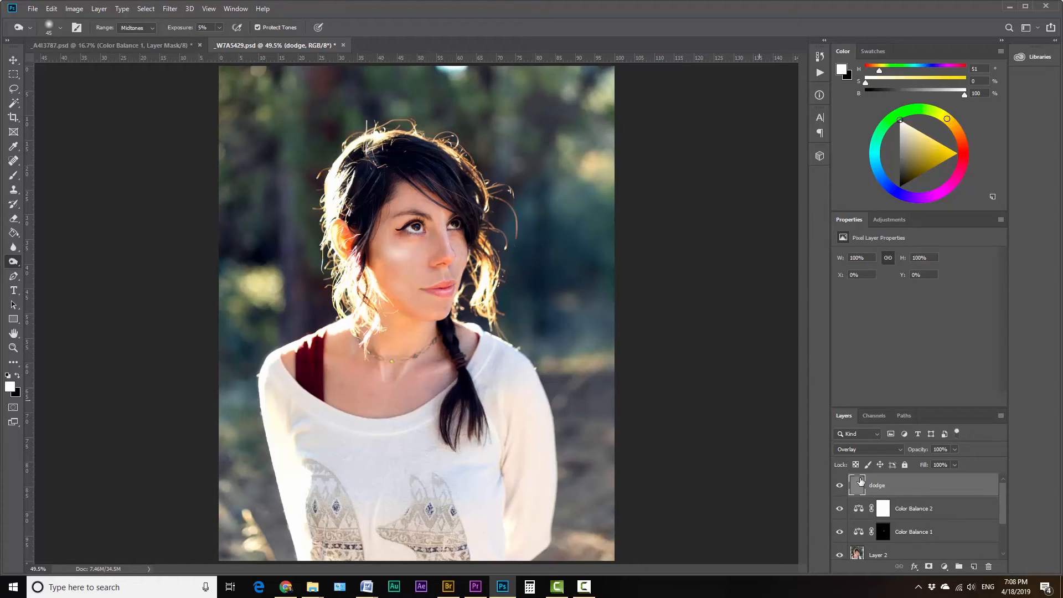
left_click(841, 488)
left_click(840, 488)
In _A4I3787.psd, add a layer named dodge above Color Balance 1 in Overlay mode, filled with 50% gray.
left_click(138, 42)
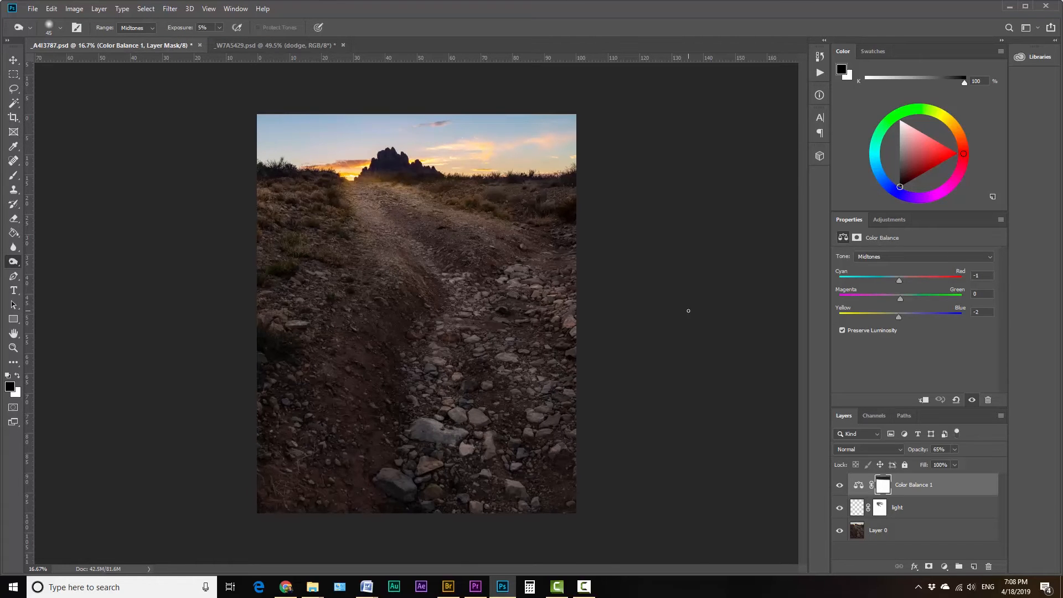
scroll(688, 311, "up", 2)
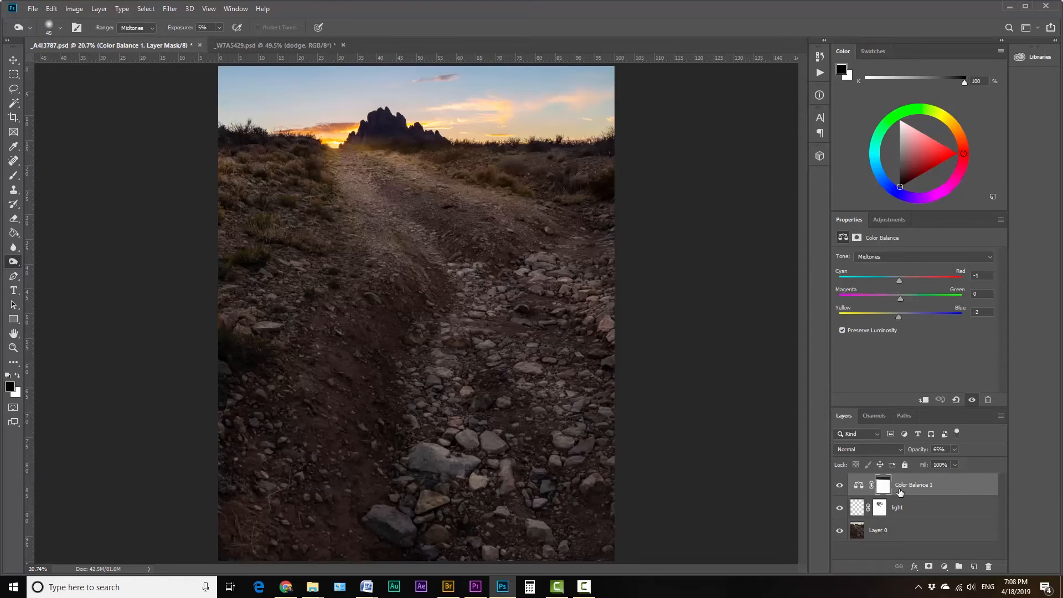
key("ctrl+shift+n")
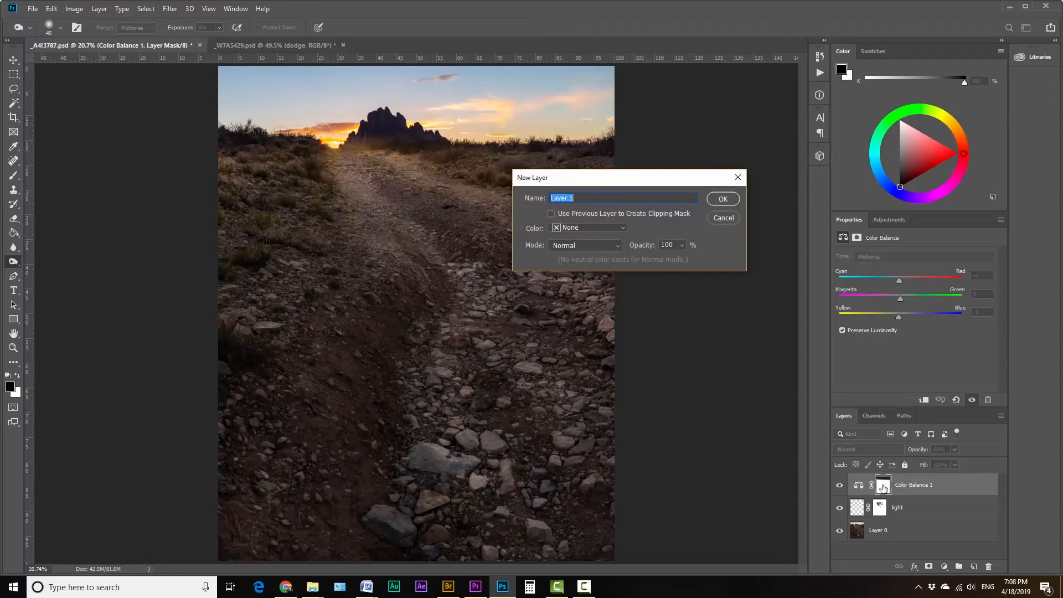
type("dodge")
left_click(593, 245)
left_click(570, 392)
left_click(577, 260)
left_click(723, 198)
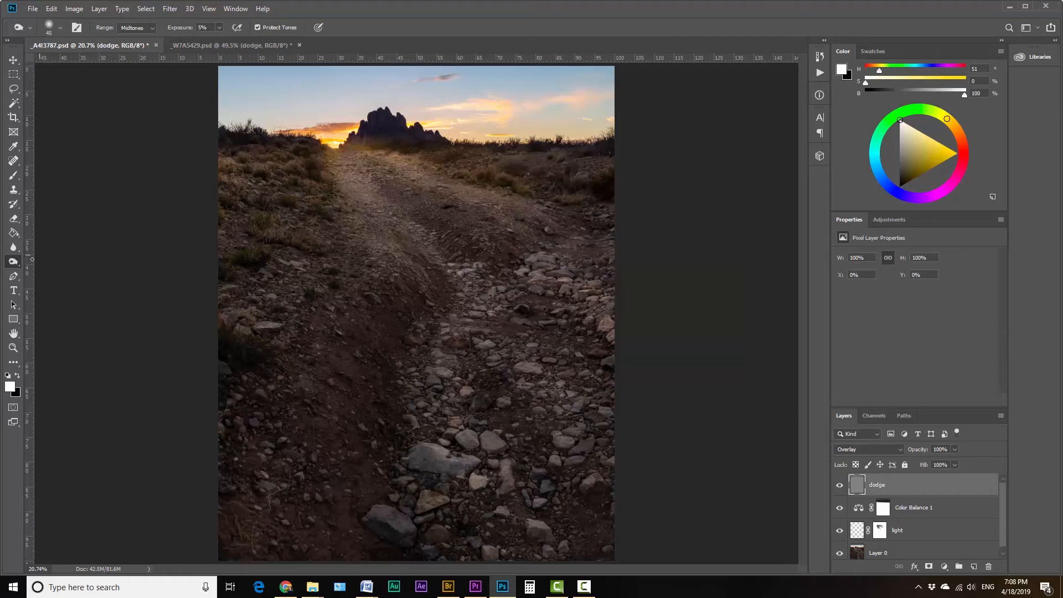
Lighten the dirt trail near the sunset with an enlarged Dodge tool brush.
right_click(17, 263)
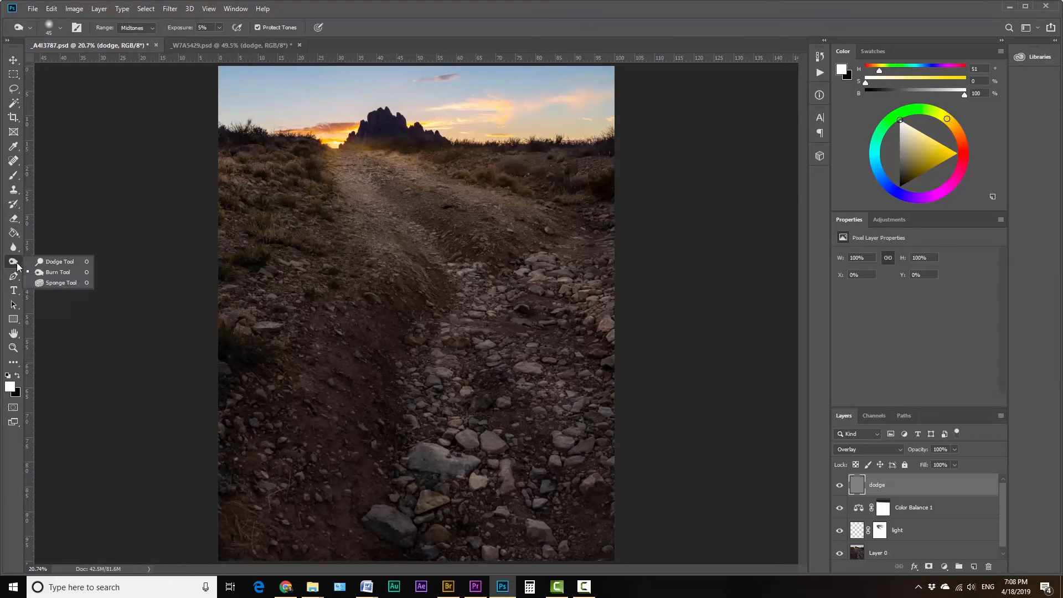
left_click(50, 262)
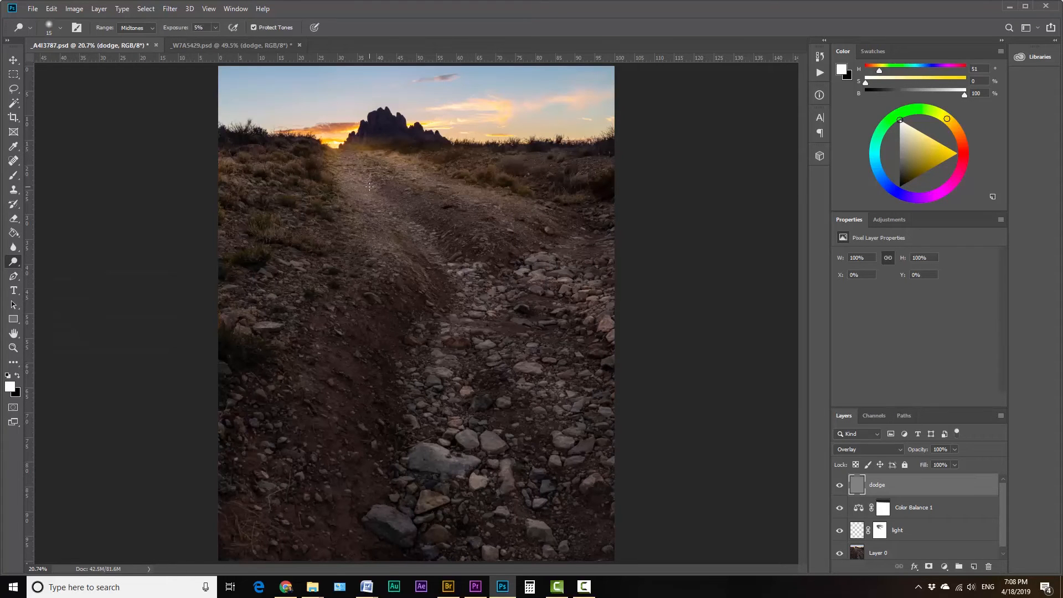
key("bracketright")
key("bracketright")
key("bracketright")
key("bracketright")
key("bracketright")
mouse_move(343, 166)
left_mouse_down()
mouse_move(382, 215)
mouse_move(362, 178)
mouse_move(499, 234)
mouse_move(490, 206)
mouse_move(372, 229)
mouse_move(342, 148)
left_mouse_up()
Lighten the stones along the lower and middle part of the trail with a 150 px Dodge brush.
key("bracketleft")
key("bracketleft")
key("bracketleft")
key("bracketright")
key("bracketright")
key("bracketright")
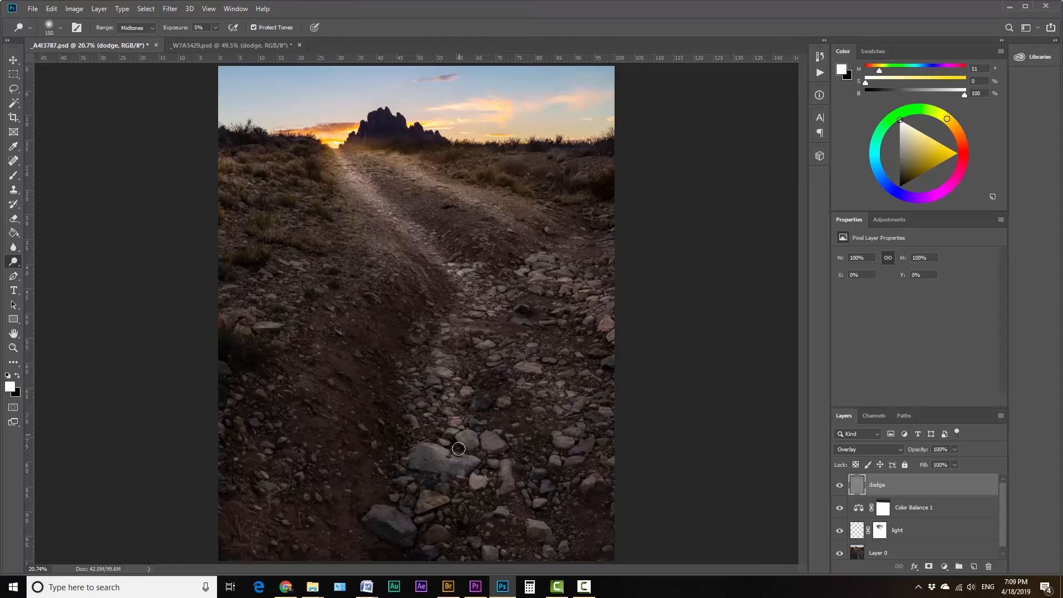
mouse_move(433, 450)
left_mouse_down()
mouse_move(504, 463)
mouse_move(507, 480)
mouse_move(468, 433)
mouse_move(394, 513)
mouse_move(444, 504)
mouse_move(421, 506)
mouse_move(559, 402)
mouse_move(539, 372)
mouse_move(583, 454)
mouse_move(537, 368)
mouse_move(493, 366)
mouse_move(568, 352)
mouse_move(571, 310)
left_mouse_up()
Reduce the Dodge brush to 90 px and lighten the vegetation along the horizon beside the rock formation.
key("bracketleft")
key("bracketleft")
key("bracketleft")
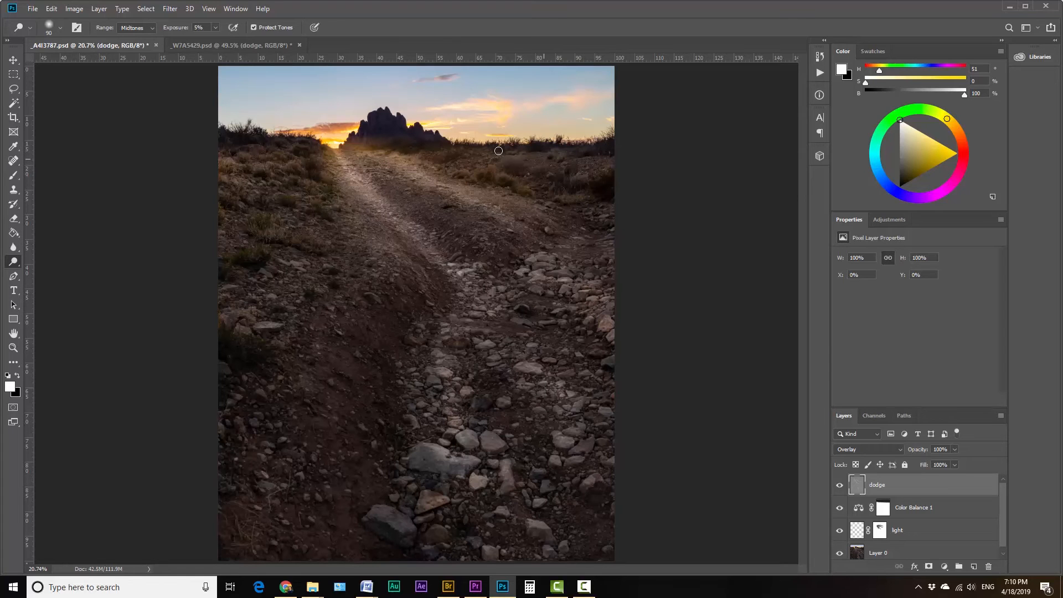
mouse_move(478, 151)
left_mouse_down()
mouse_move(510, 155)
mouse_move(465, 147)
left_mouse_up()
mouse_move(574, 161)
left_mouse_down()
mouse_move(516, 158)
mouse_move(614, 171)
left_mouse_up()
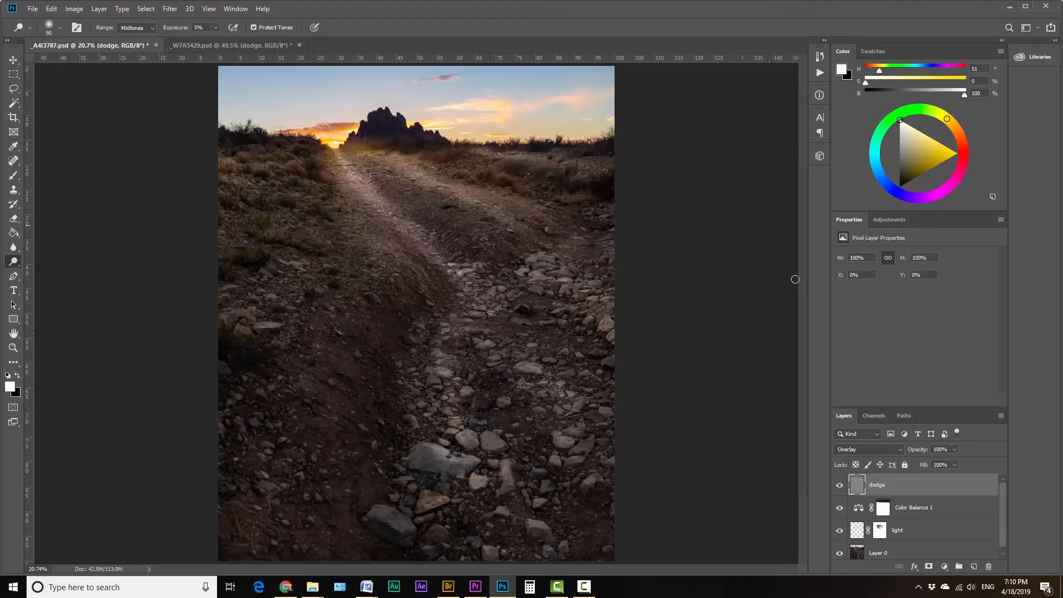
Darken the shadow areas along the trail on the dodge layer using a Burn tool brush enlarged to 200 px.
right_click(15, 266)
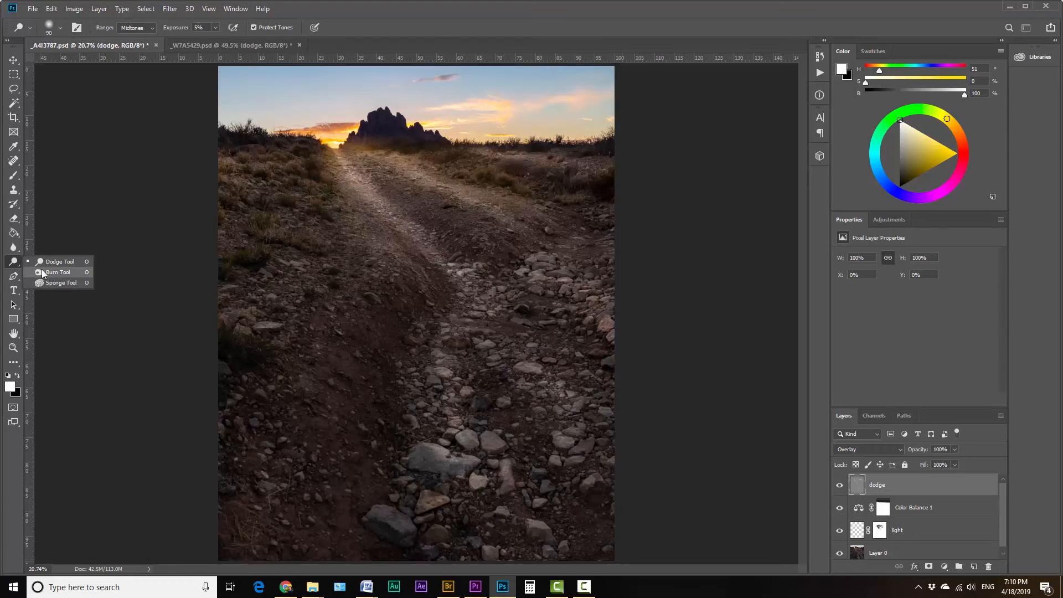
left_click(41, 270)
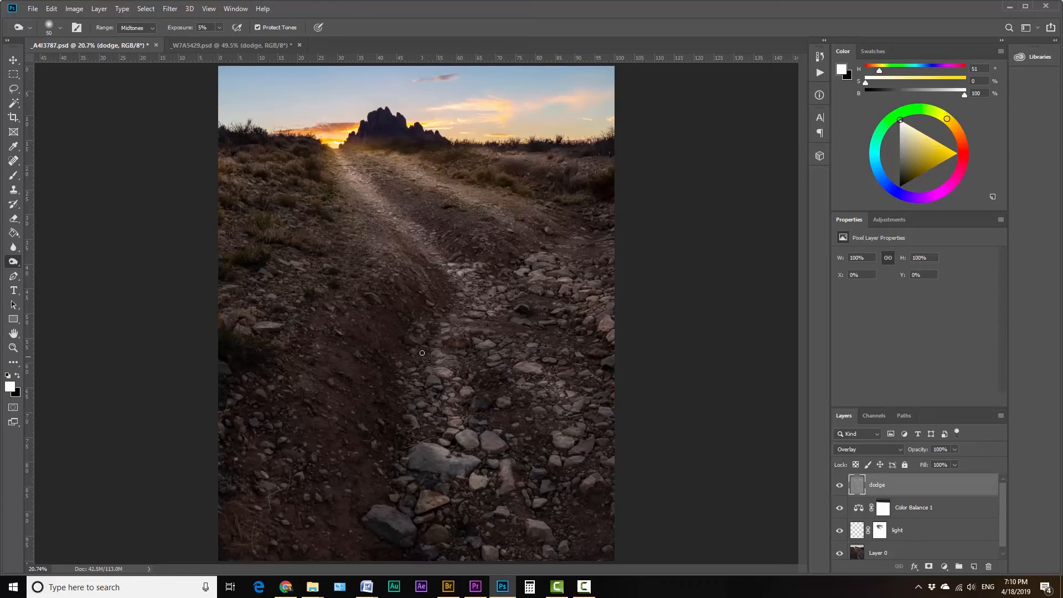
key("bracketright")
key("bracketright")
Toggle the dodge layer's visibility to compare the desert trail photo before and after dodging and burning.
left_click(840, 487)
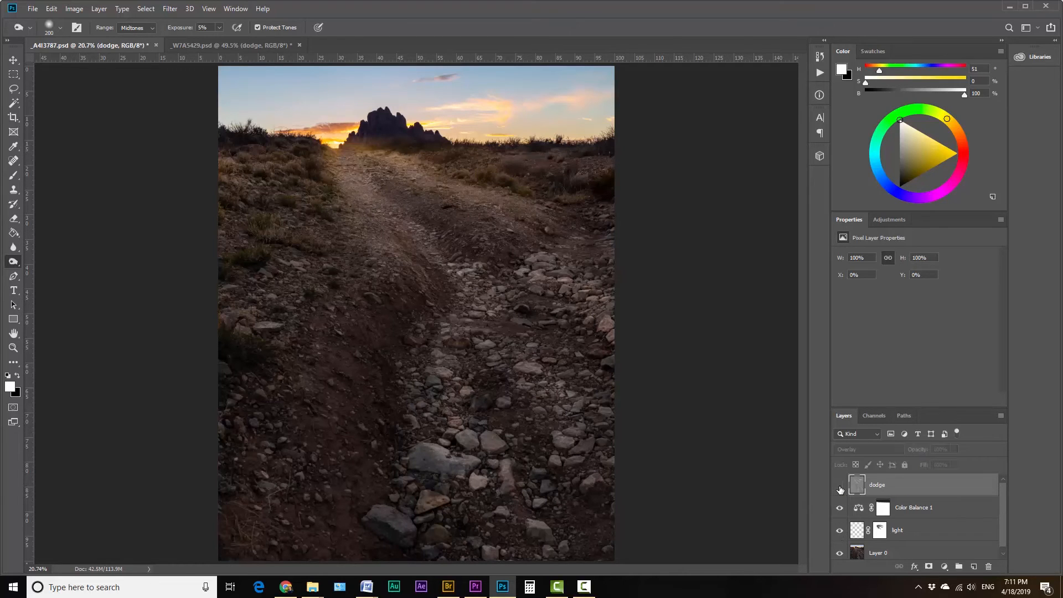
left_click(840, 486)
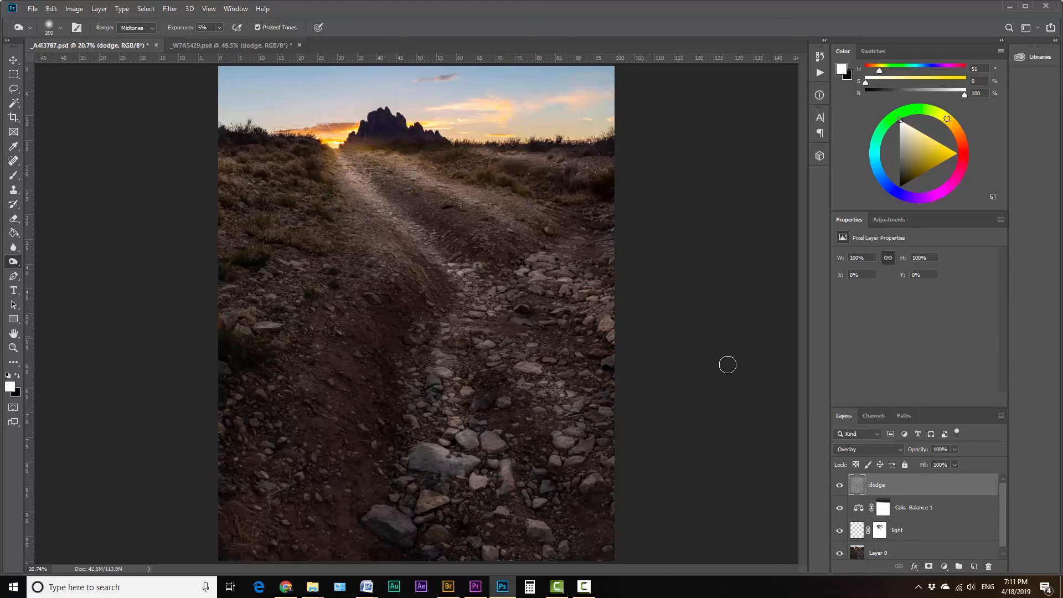
left_click(839, 487)
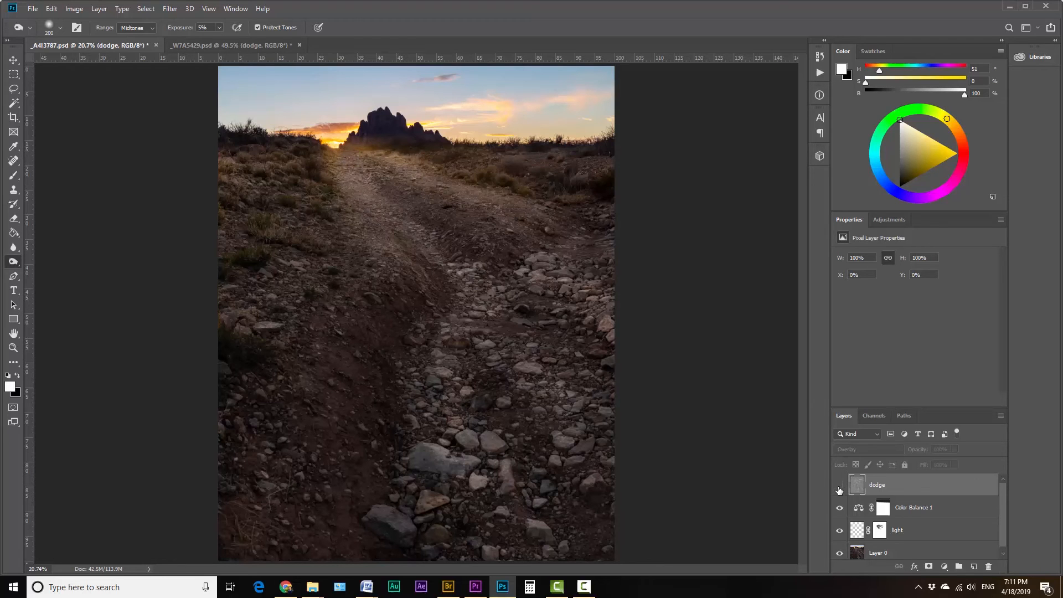
left_click(840, 487)
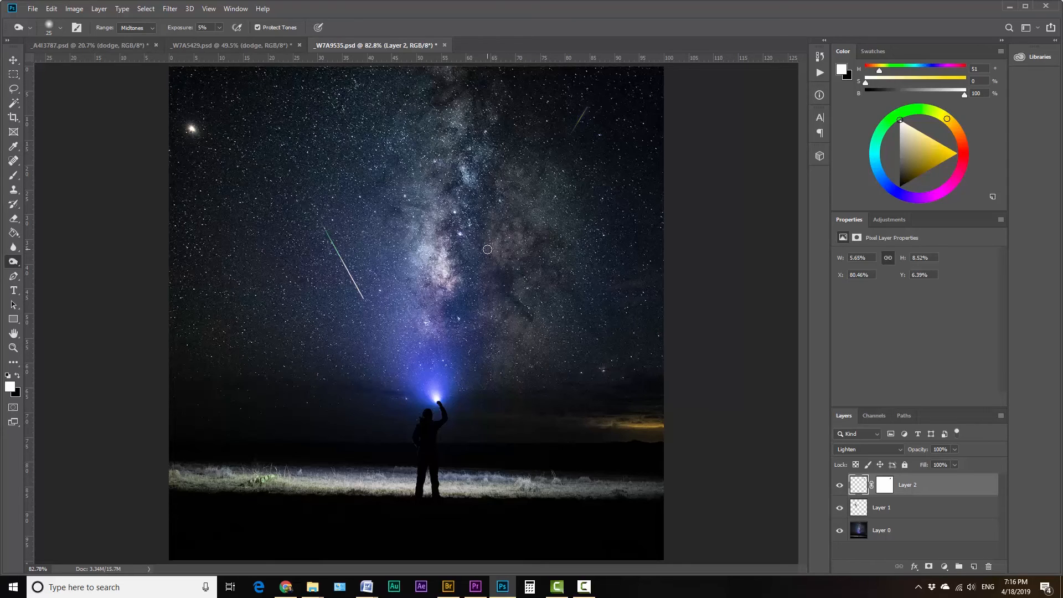
left_click(892, 221)
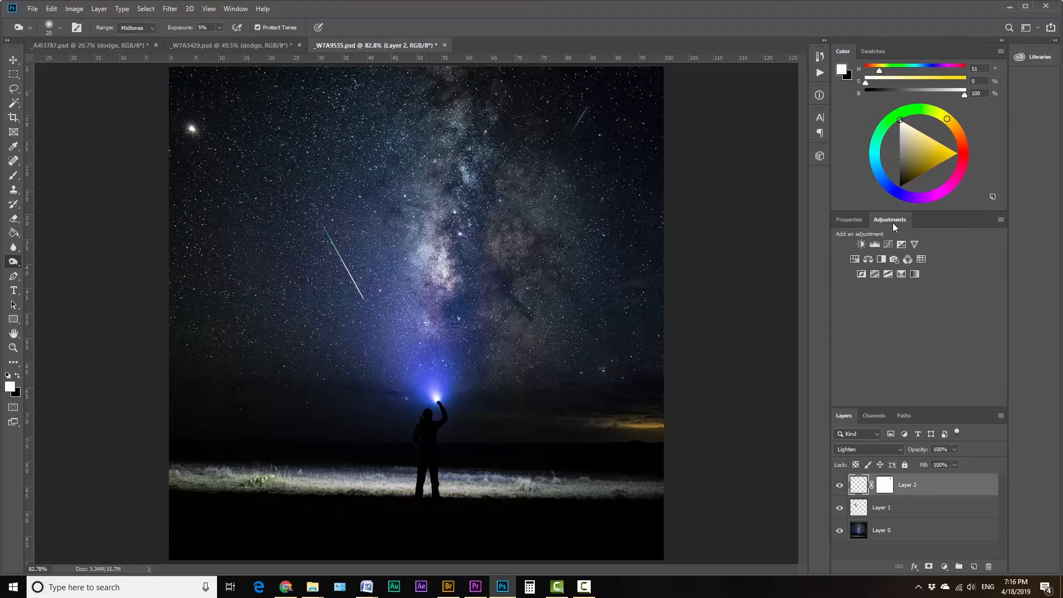
left_click(847, 224)
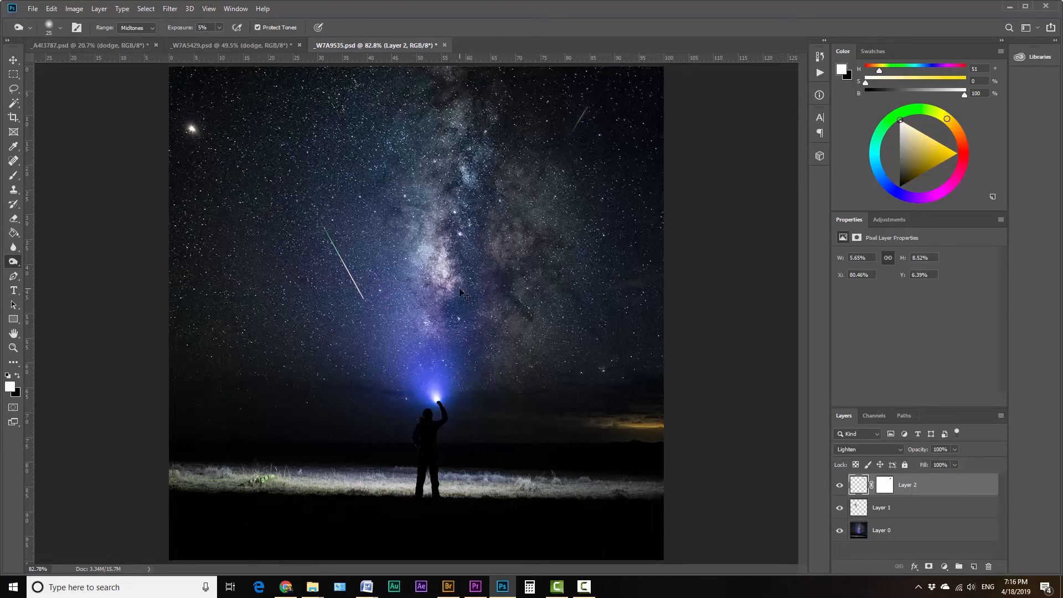
In _W7A9535.psd, add a layer named dodge above Layer 2 in Overlay mode, filled with 50% gray.
key("ctrl+shift+n")
type("dodge")
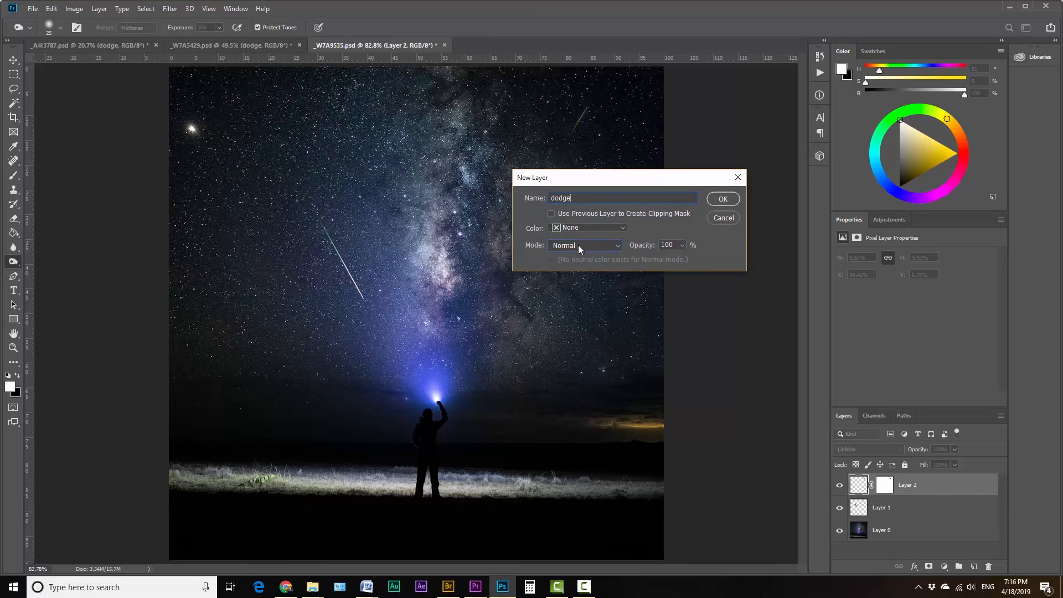
left_click(578, 245)
left_click(573, 407)
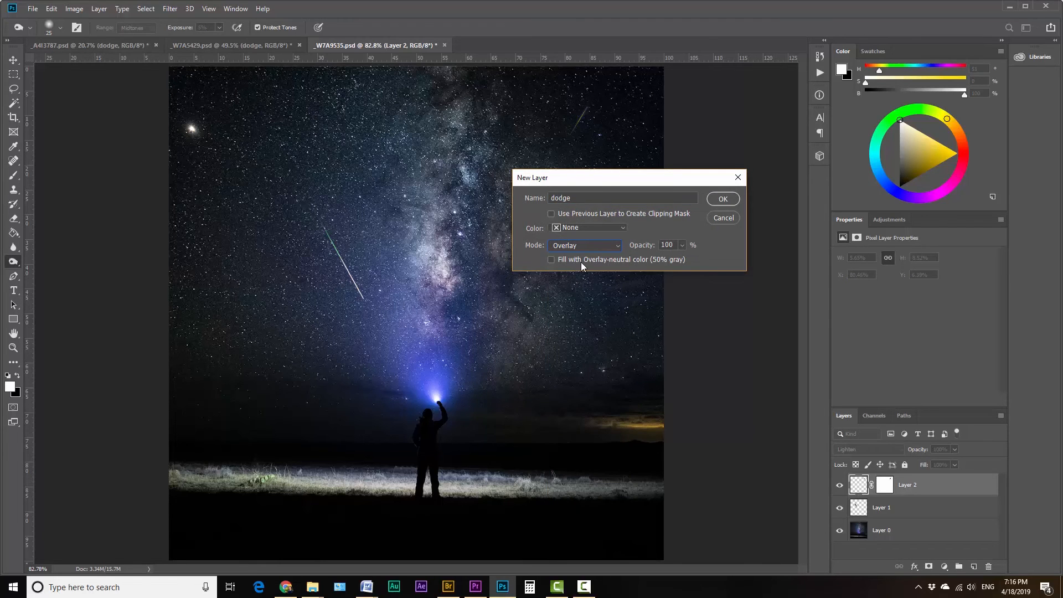
left_click(723, 199)
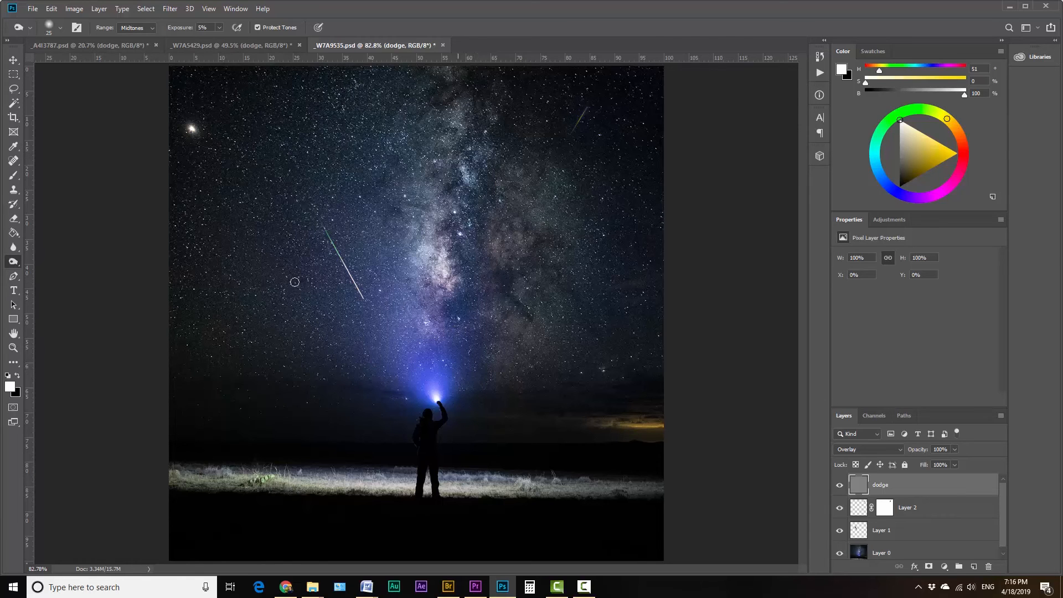
Lighten the bright parts of the Milky Way with an enlarged Dodge tool brush.
right_click(13, 261)
left_click(59, 269)
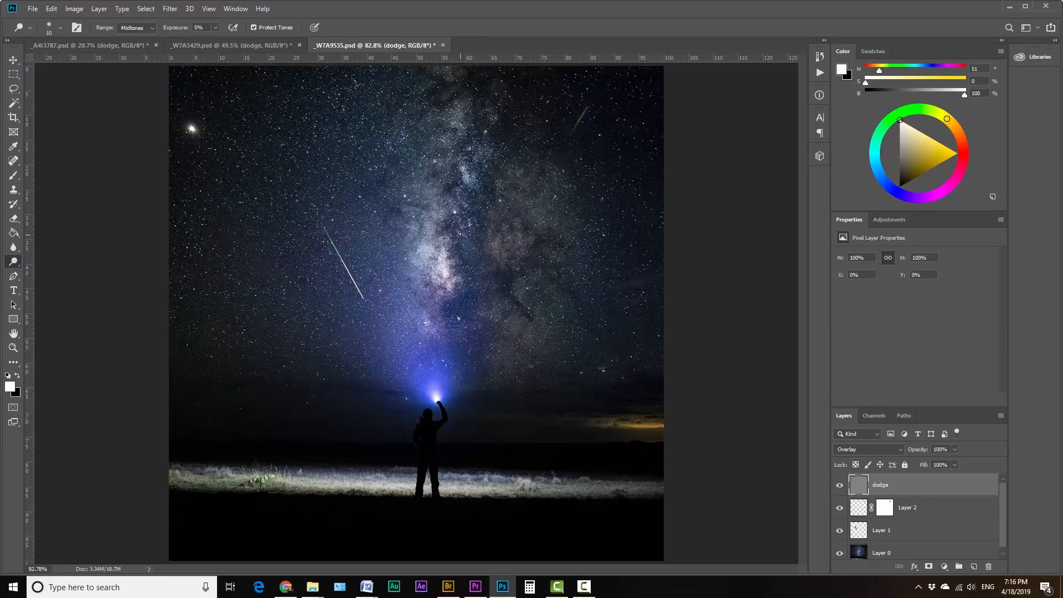
key("bracketright")
key("bracketright")
Darken the dark dust areas of the Milky Way using the Burn tool with a 30 px brush.
right_click(16, 267)
left_click(62, 272)
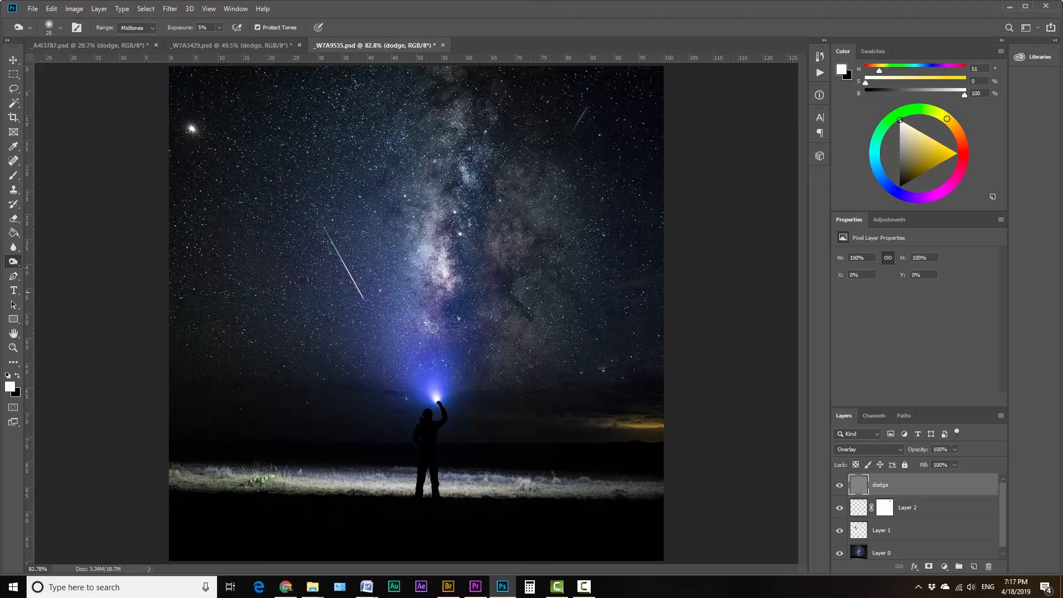
key("bracketright")
key("bracketright")
key("bracketright")
key("bracketleft")
Toggle the dodge layer's visibility to compare the night sky before and after dodging and burning.
left_click(841, 486)
left_click(841, 486)
left_click(841, 485)
left_click(841, 486)
Duplicate the dodge layer to strengthen its effect and toggle the copy's visibility to compare.
key("ctrl+j")
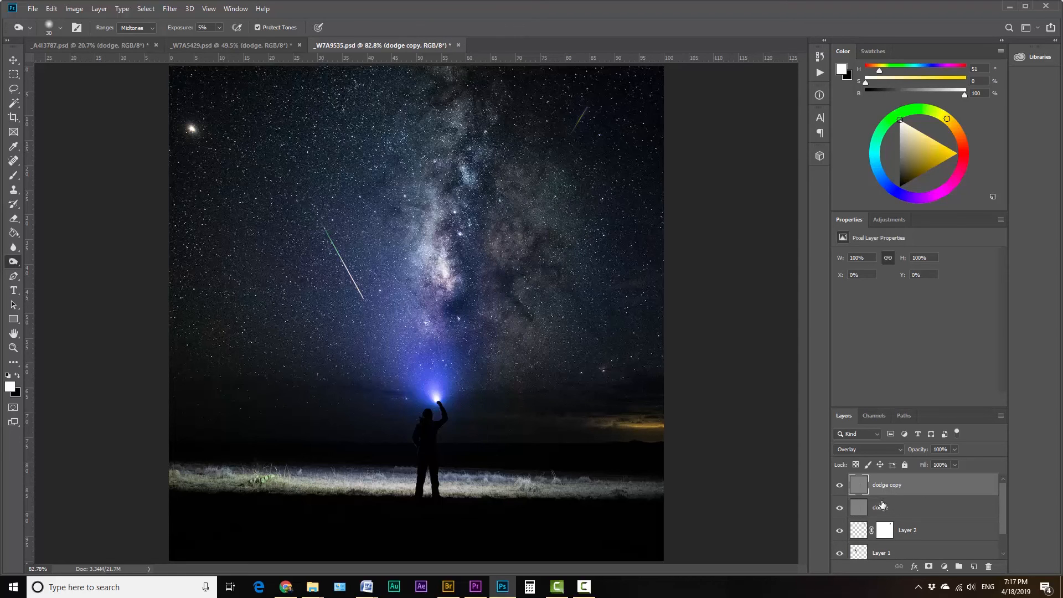
left_click(843, 486)
left_click(840, 487)
left_click(841, 486)
left_click(843, 487)
Reduce the opacity of the dodge copy layer to 50% and check its effect by toggling its visibility.
left_click(955, 449)
left_click_drag(932, 464, 930, 464)
left_click(955, 451)
left_click(841, 487)
left_click(841, 487)
Group the dodge and dodge copy layers under the name Dodge and toggle the group's visibility to compare the result.
left_click(906, 511, "shift")
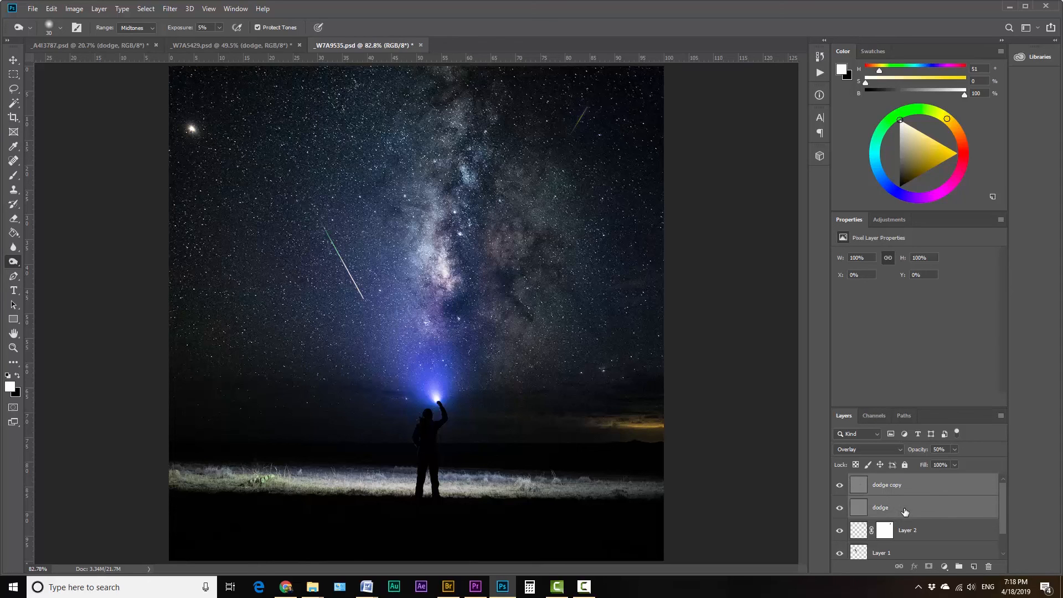
key("ctrl+g")
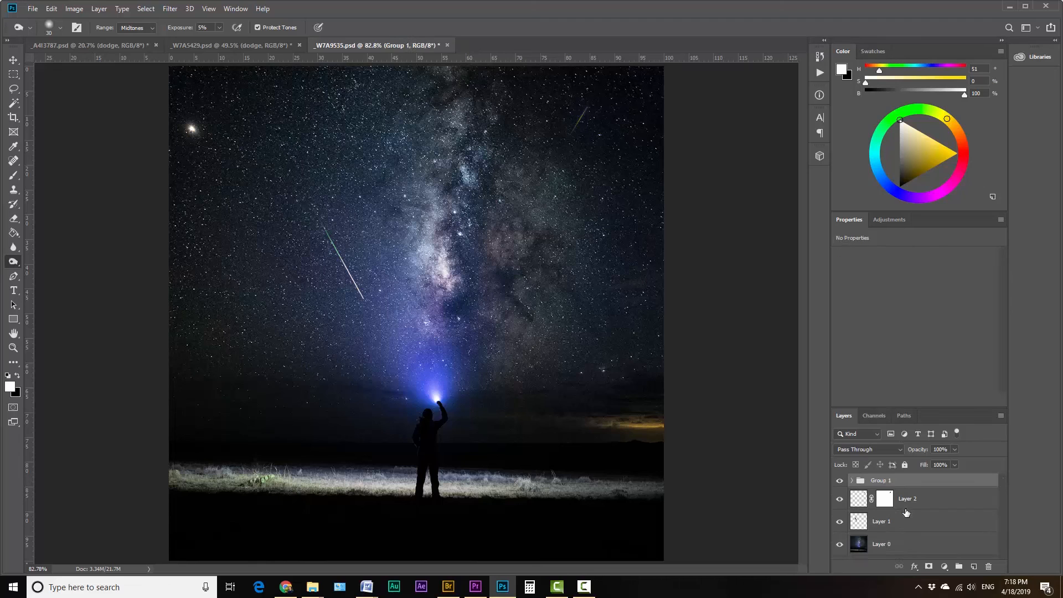
double_click(885, 482)
type("Dodge")
key("Return")
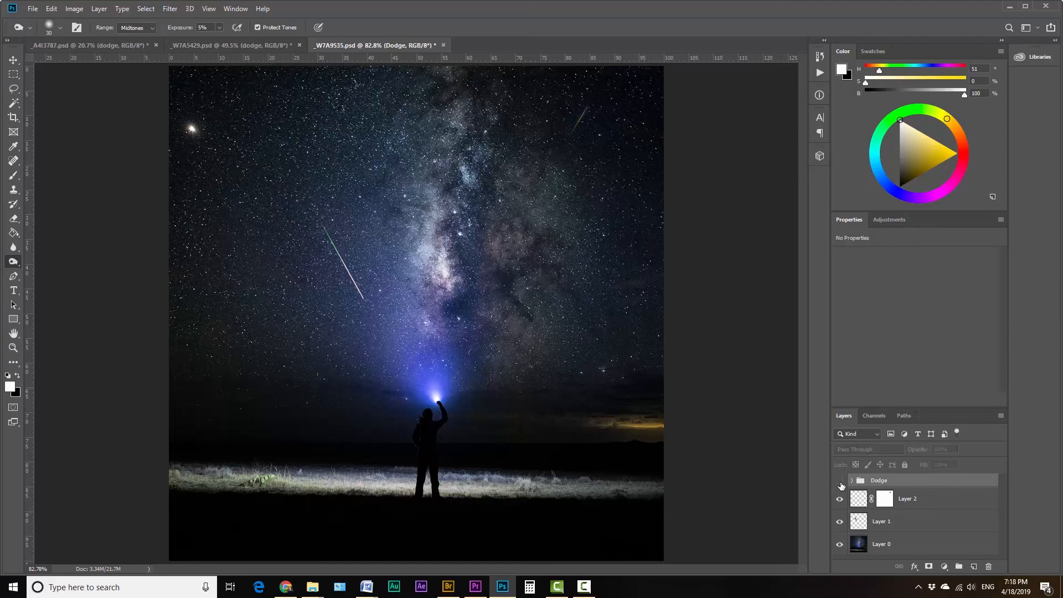
left_click(840, 483)
left_click(840, 483)
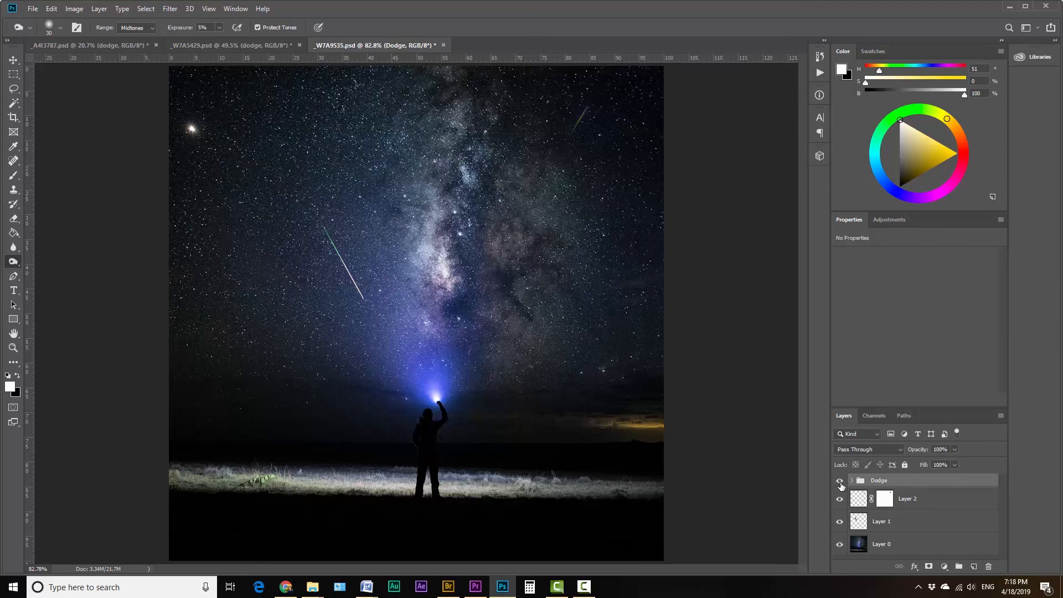